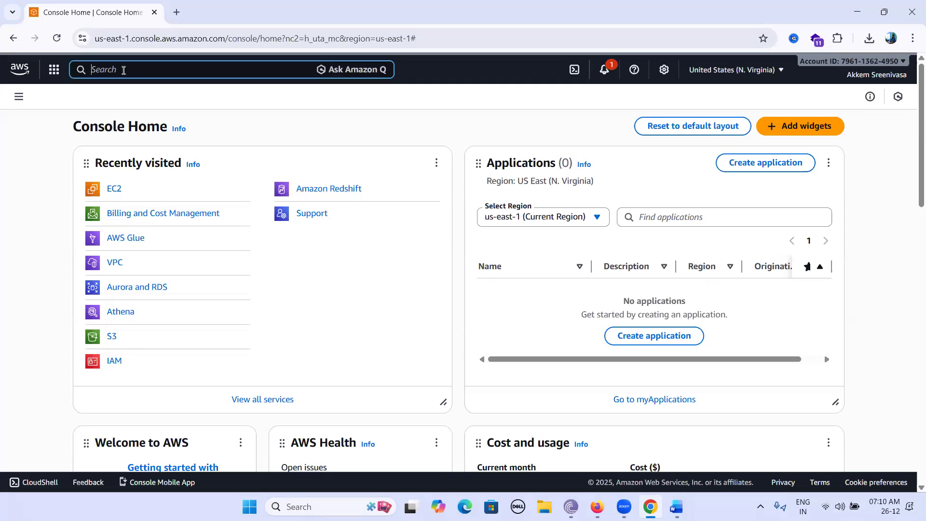
Search the AWS console for s3 and open the S3 service in a new browser tab.
text(s)
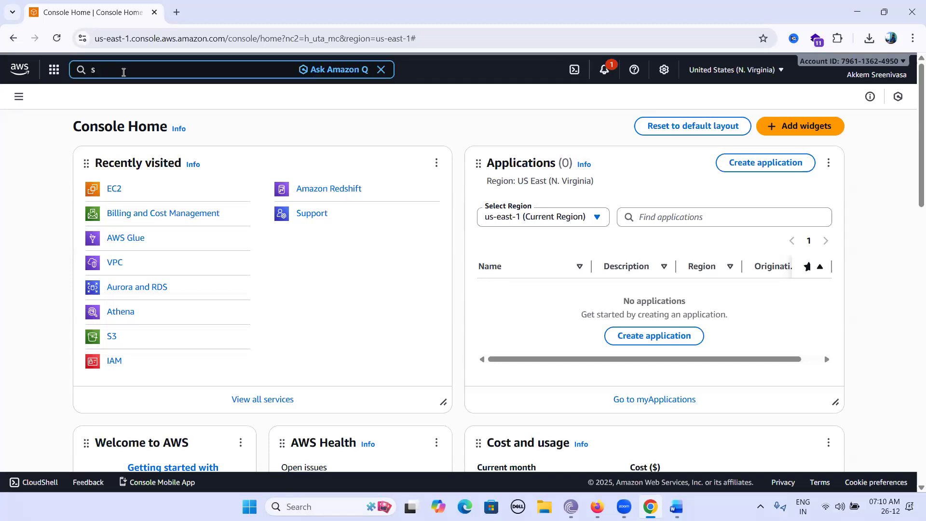
text(3)
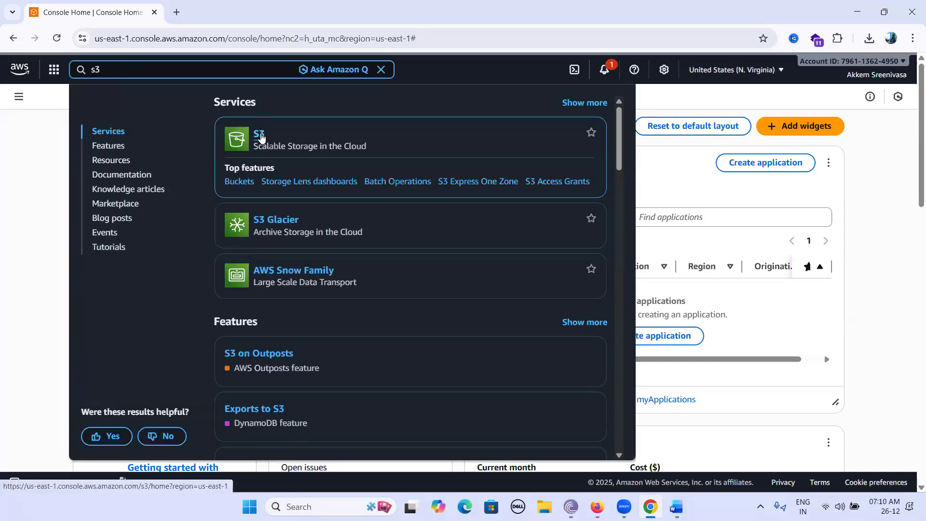
right_click(261, 137)
click(300, 153)
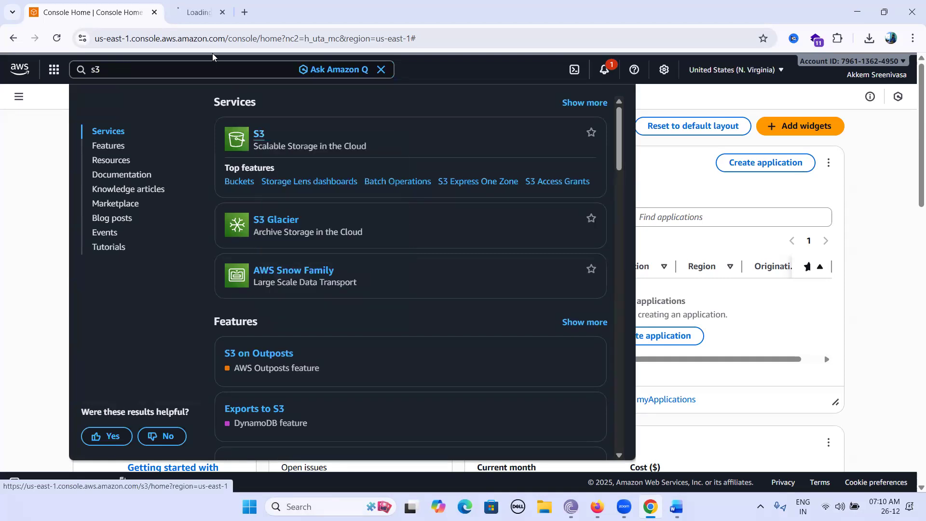
click(200, 12)
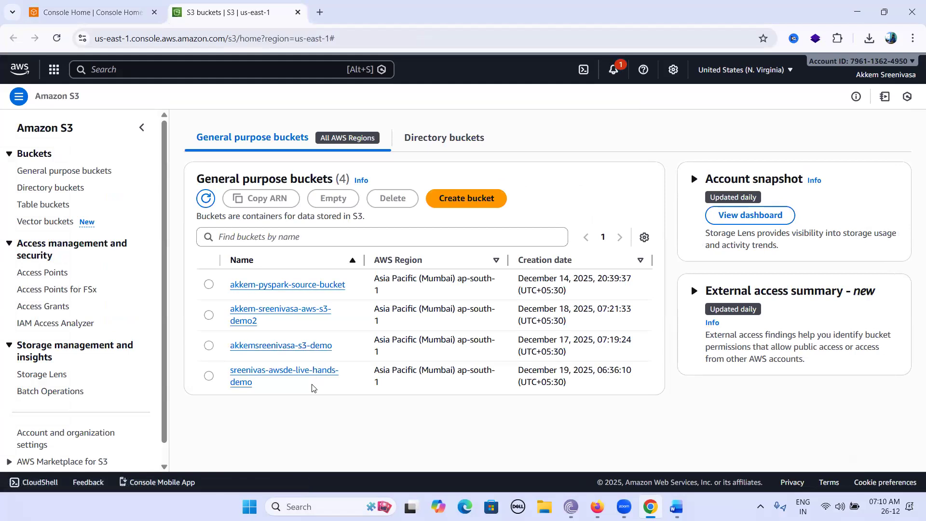
Start creating a general purpose bucket and name it with the account holder's name followed by "_glue".
click(457, 201)
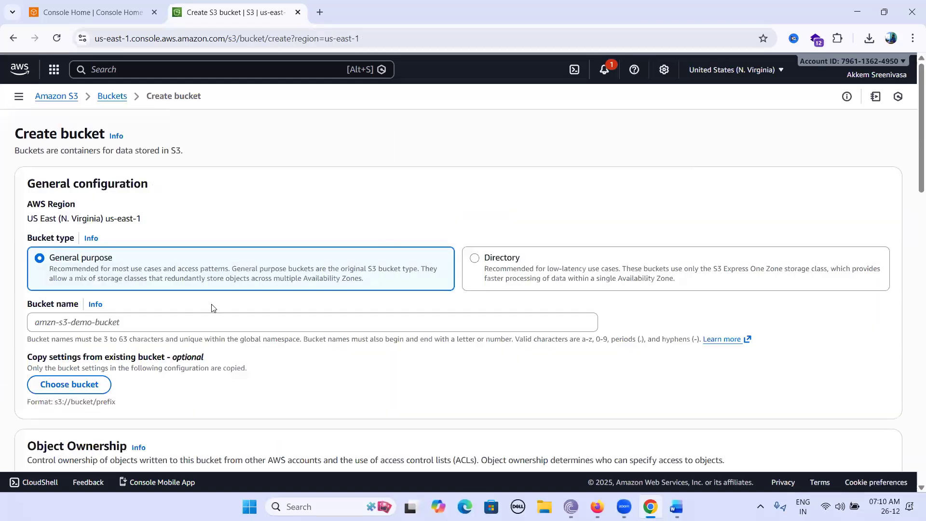
click(176, 323)
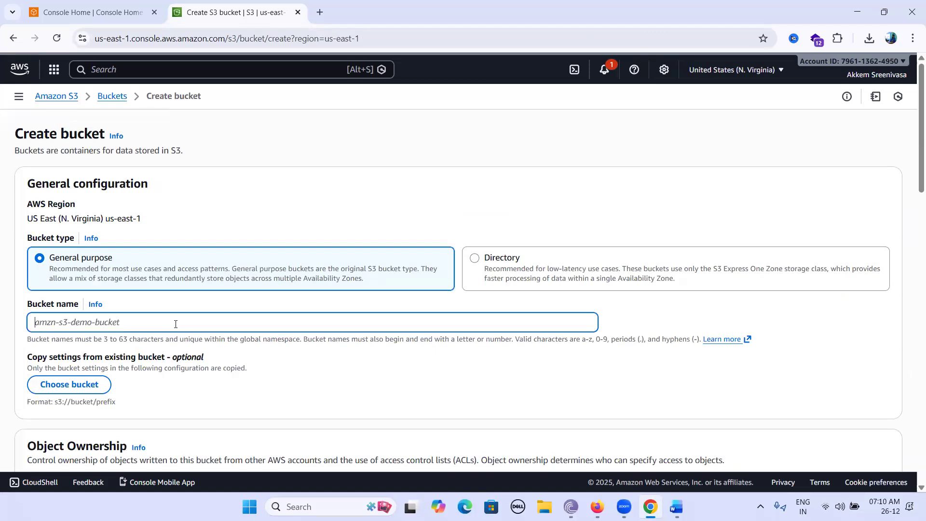
text(akkemsreenivasa_glue)
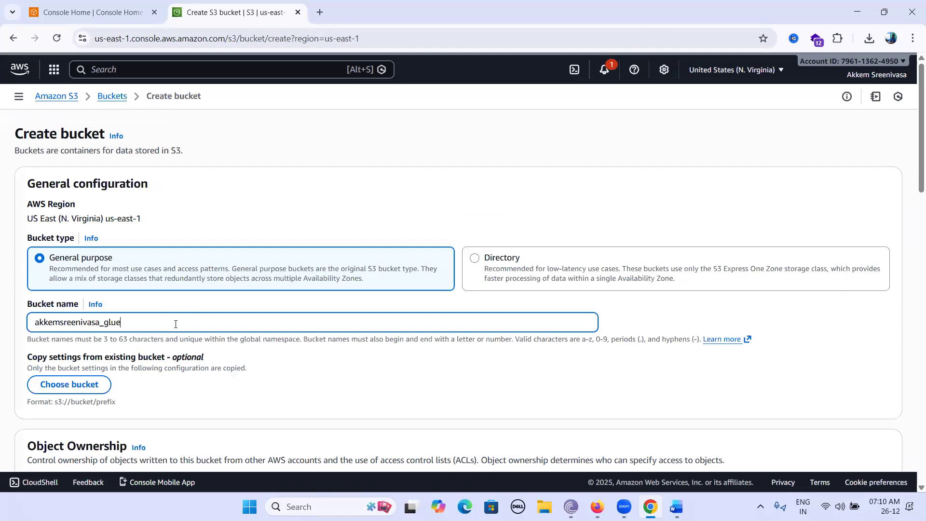
Turn off Block all public access, acknowledge the public access warning, and submit the bucket for creation.
scroll(192, 327, down, 4)
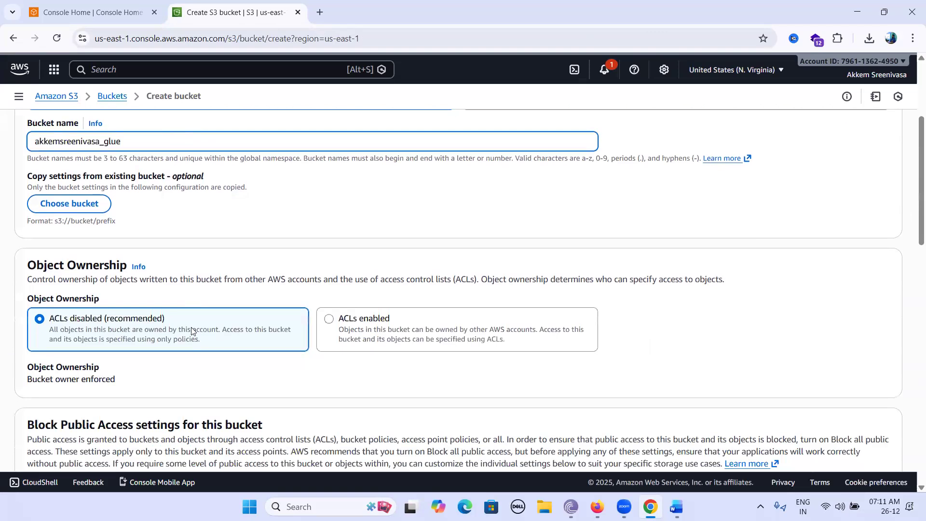
scroll(191, 331, down, 5)
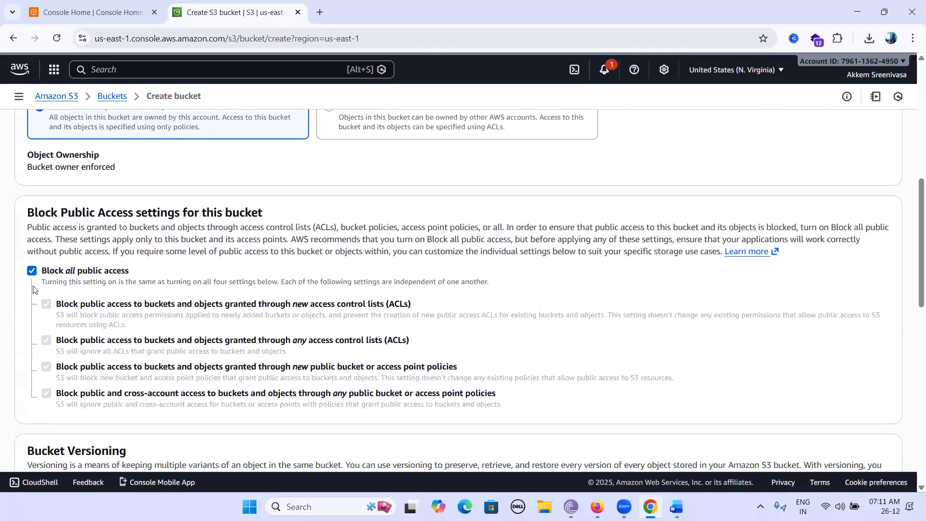
click(32, 242)
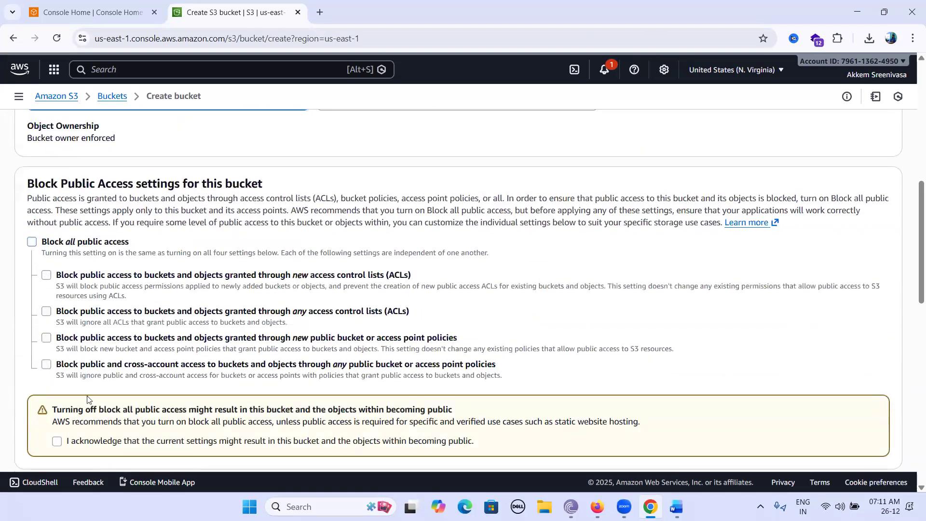
scroll(56, 328, down, 3)
click(56, 321)
scroll(618, 347, down, 10)
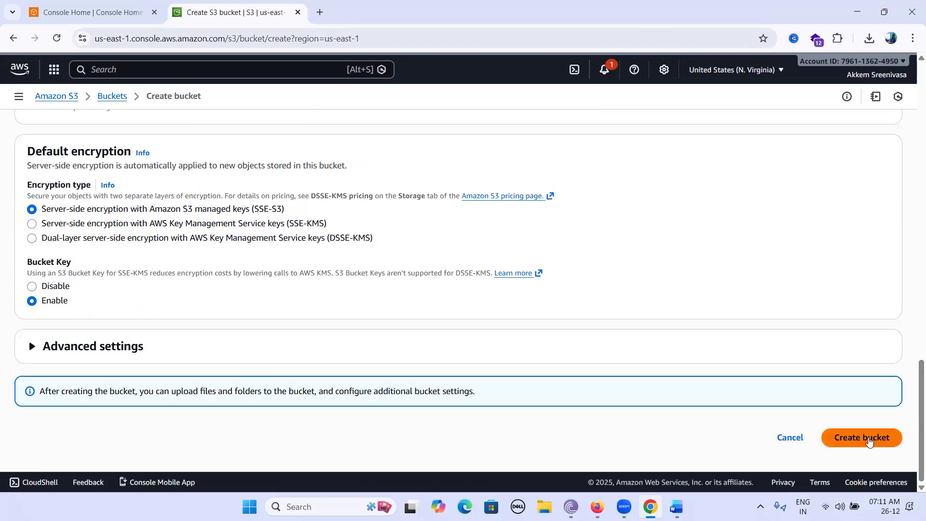
click(863, 438)
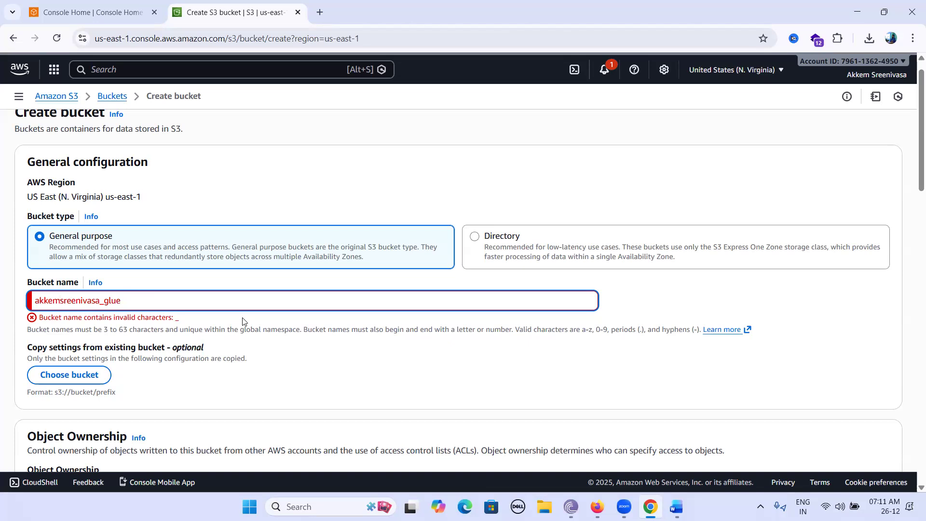
Try to create the bucket with an extra underscore between the two parts of the holder's name.
text(_)
scroll(672, 374, down, 4)
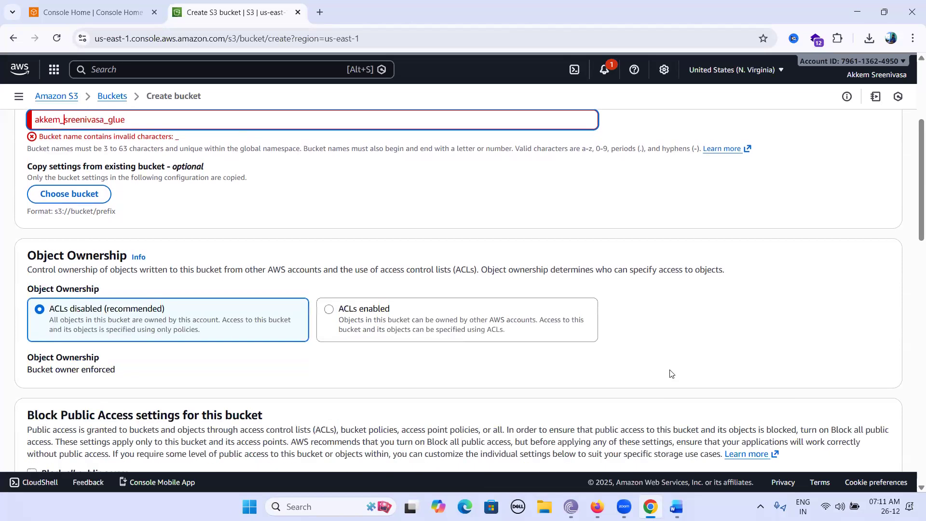
scroll(672, 373, down, 15)
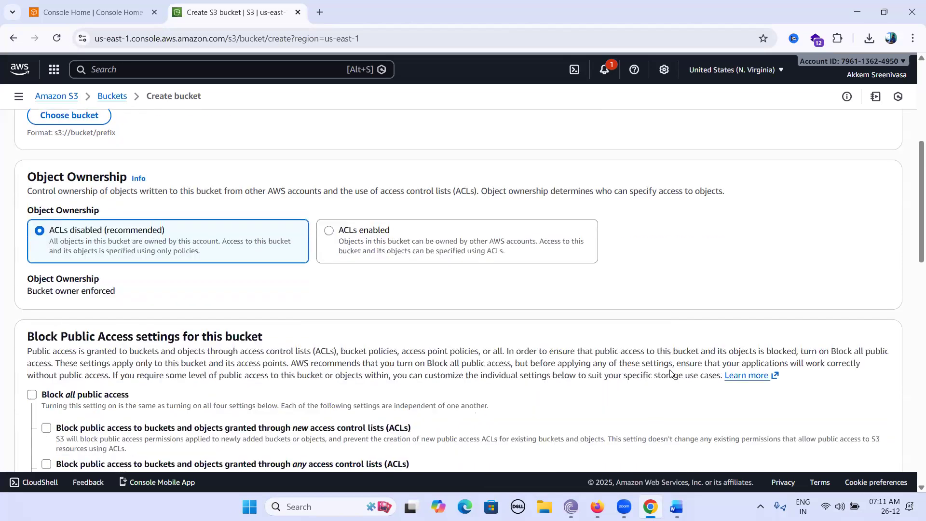
scroll(803, 392, down, 5)
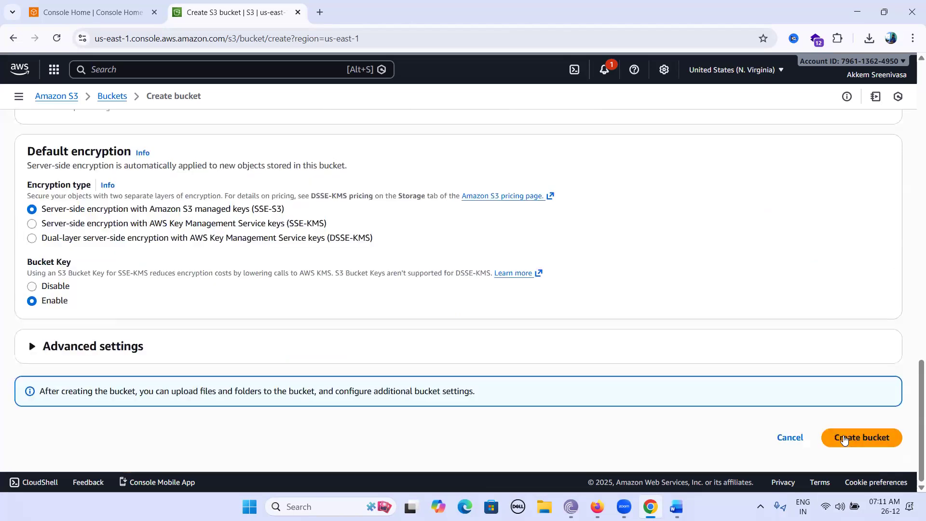
click(845, 432)
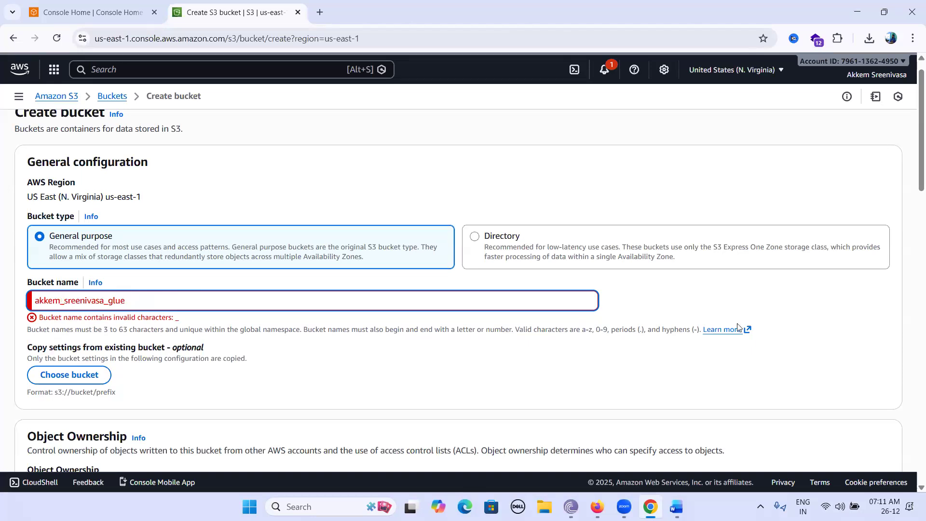
Remove the extra underscore from the bucket name, replace the one before "glue" with a hyphen, and create the bucket.
key(BackSpace)
key(BackSpace)
text(-)
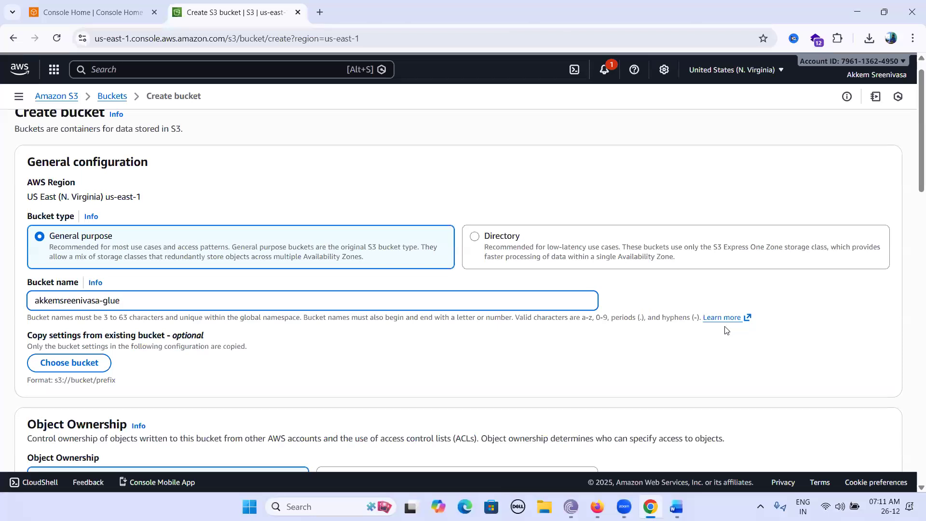
scroll(726, 328, down, 5)
scroll(726, 327, down, 15)
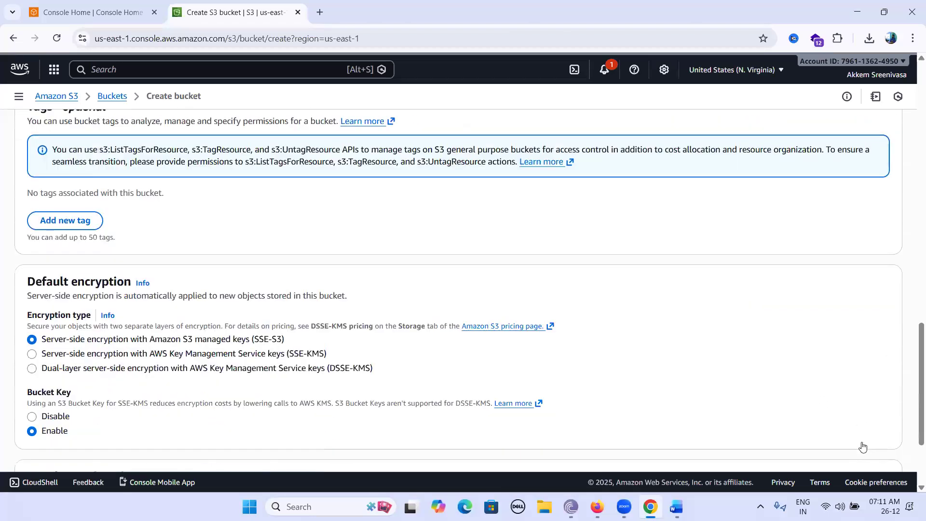
click(862, 444)
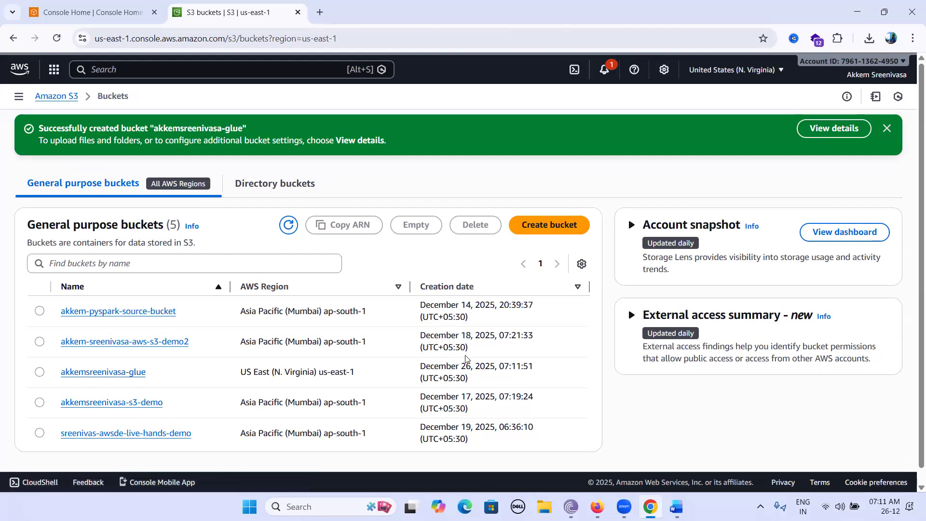
Open the newly created glue bucket and create a folder named employees in it.
click(127, 374)
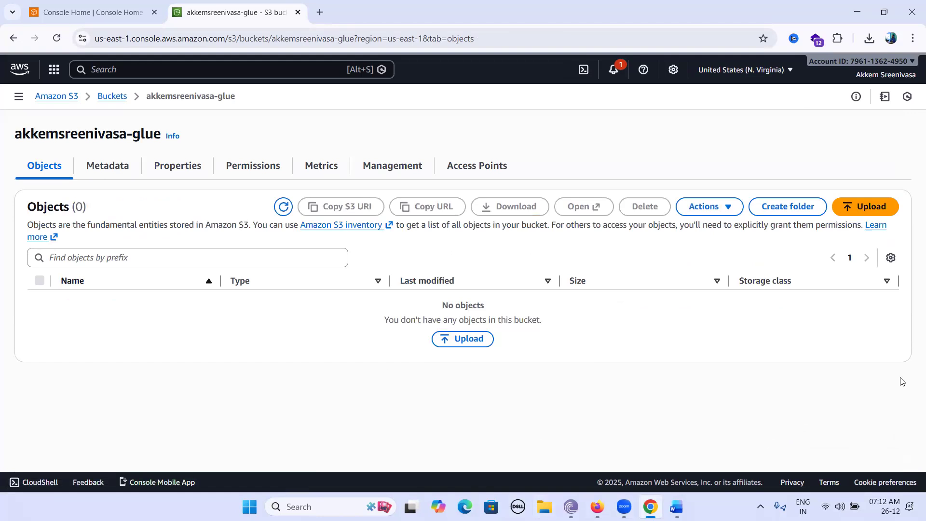
click(788, 208)
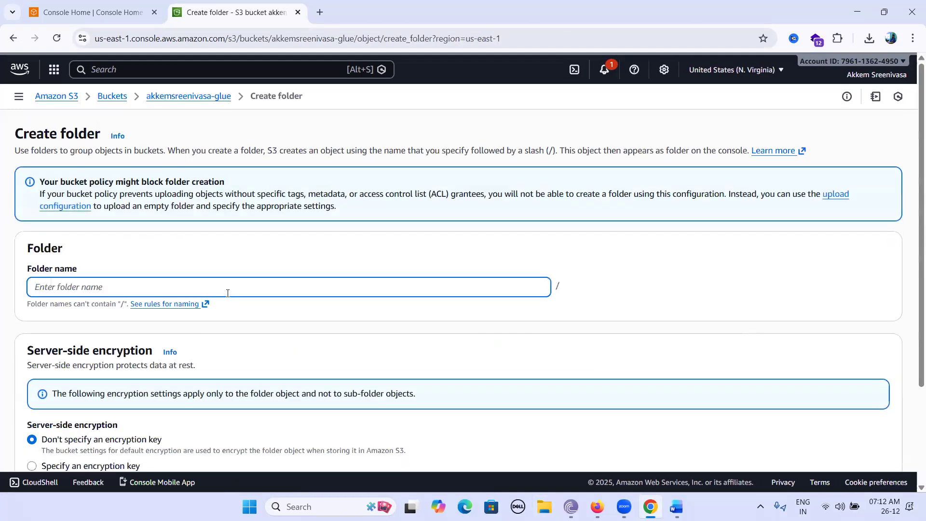
text(emp)
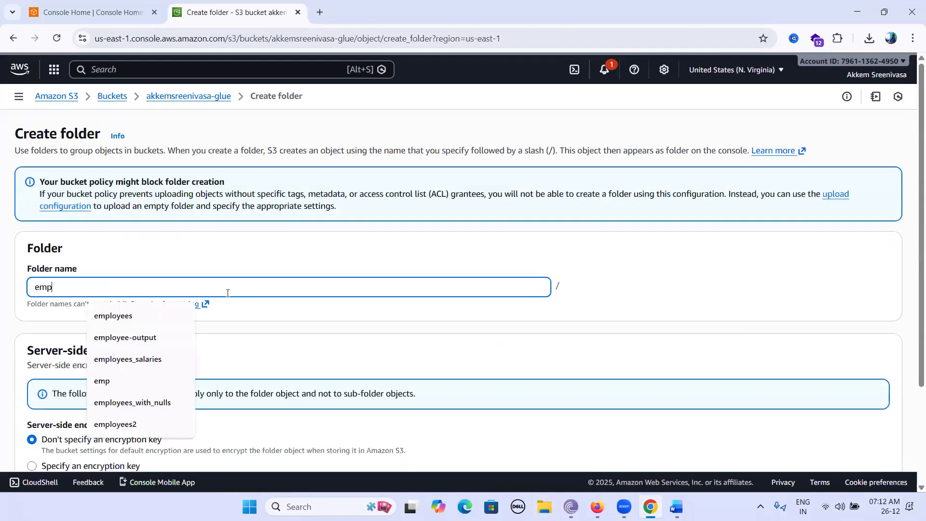
text(l)
key(Down)
key(Return)
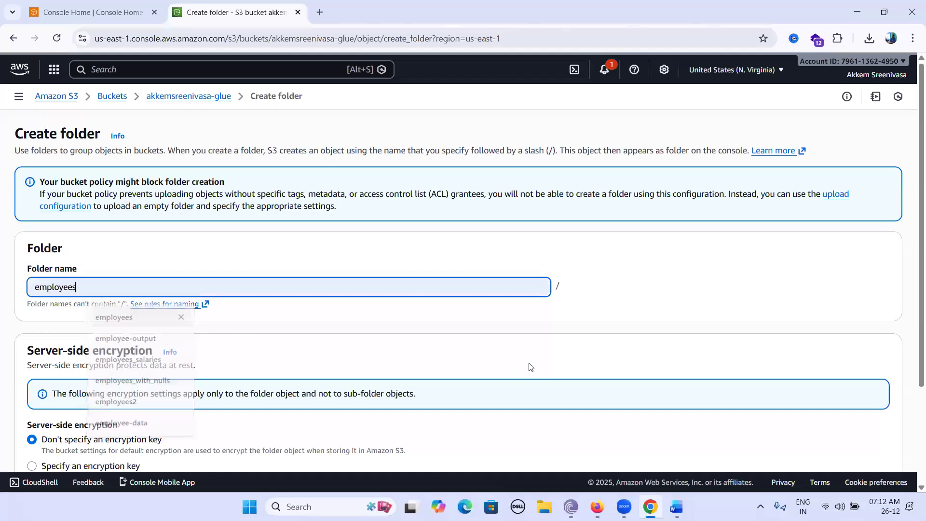
scroll(544, 365, down, 3)
click(859, 436)
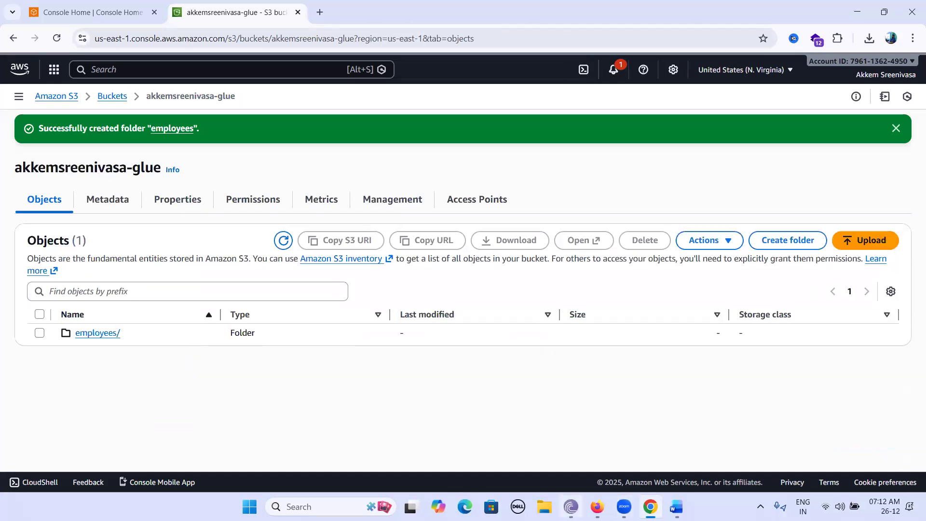
Switch to File Explorer and open the Datasets\AWS Glue folder on the C: drive.
click(544, 507)
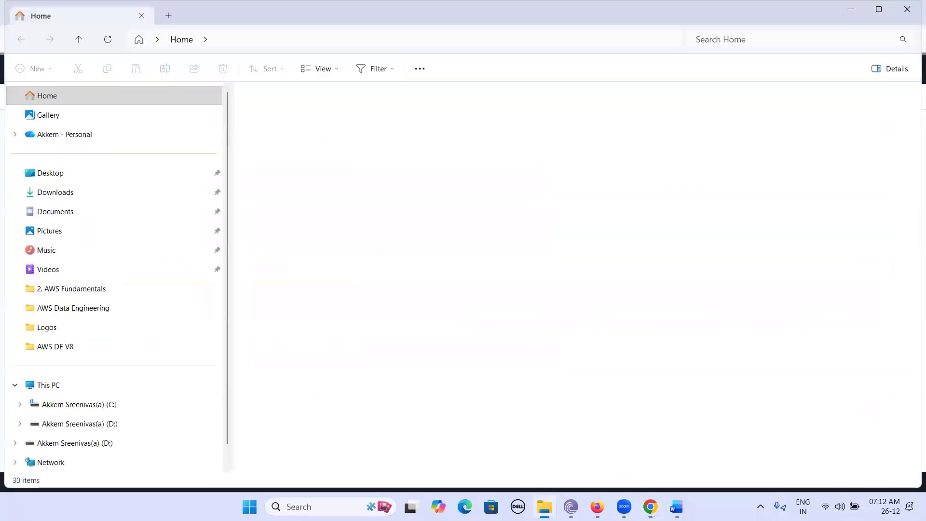
click(75, 312)
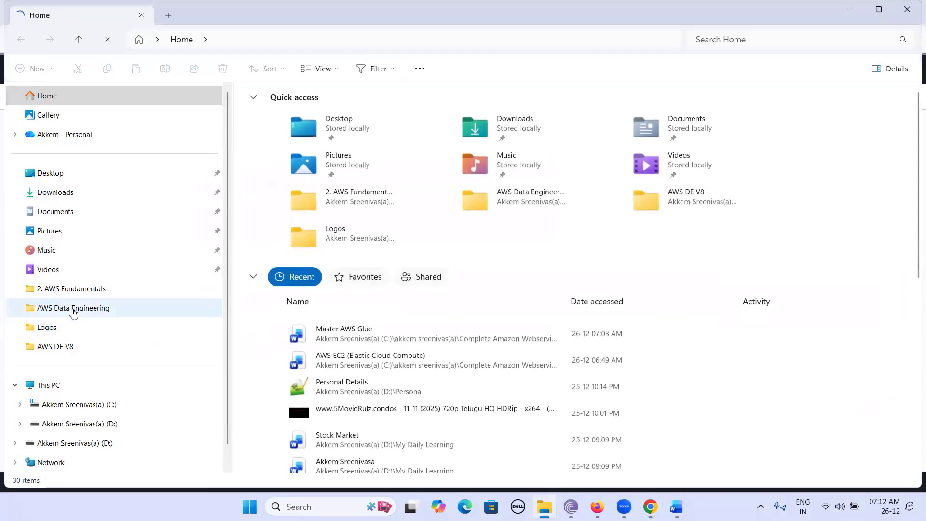
click(100, 405)
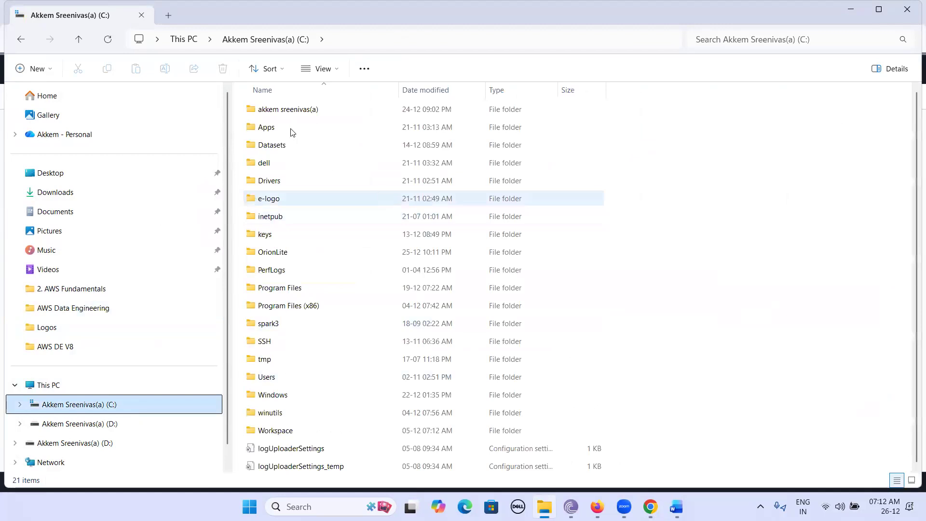
double_click(282, 148)
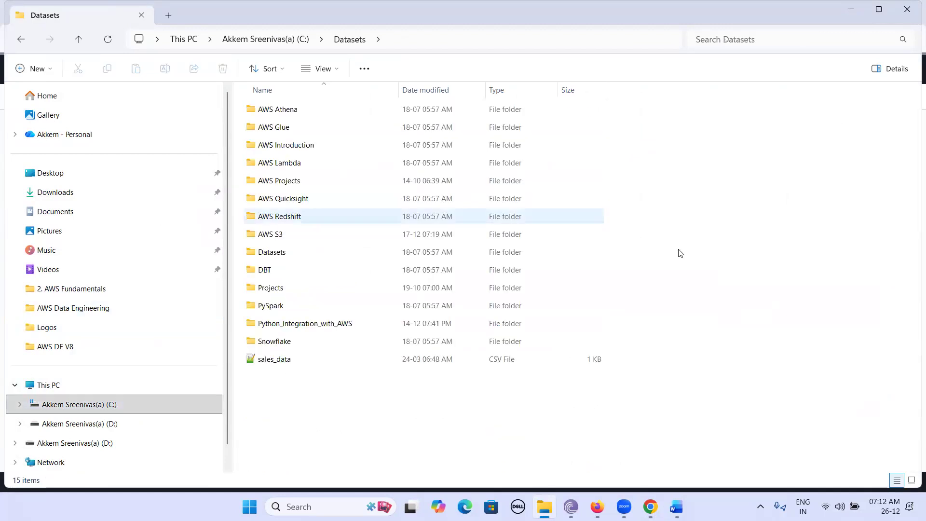
double_click(289, 128)
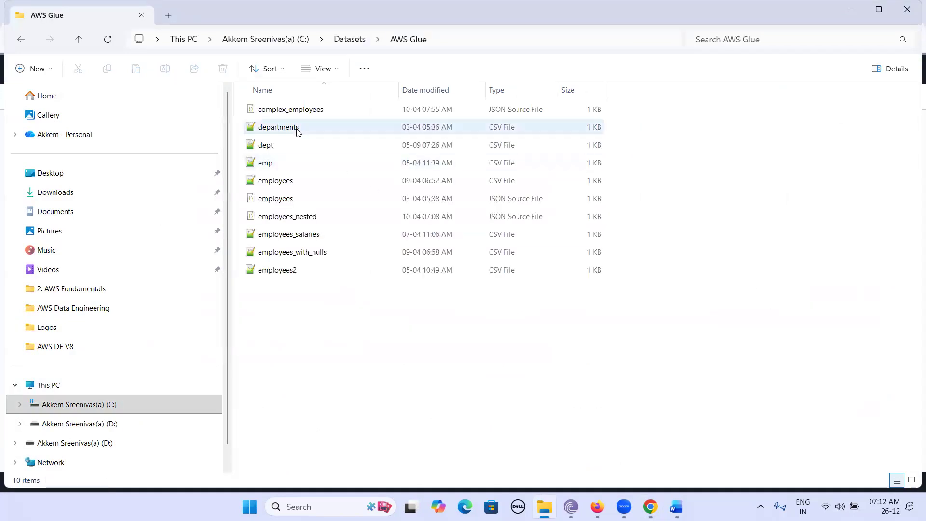
View the contents of employees.csv in Notepad++ and close the editor.
click(277, 184)
double_click(278, 184)
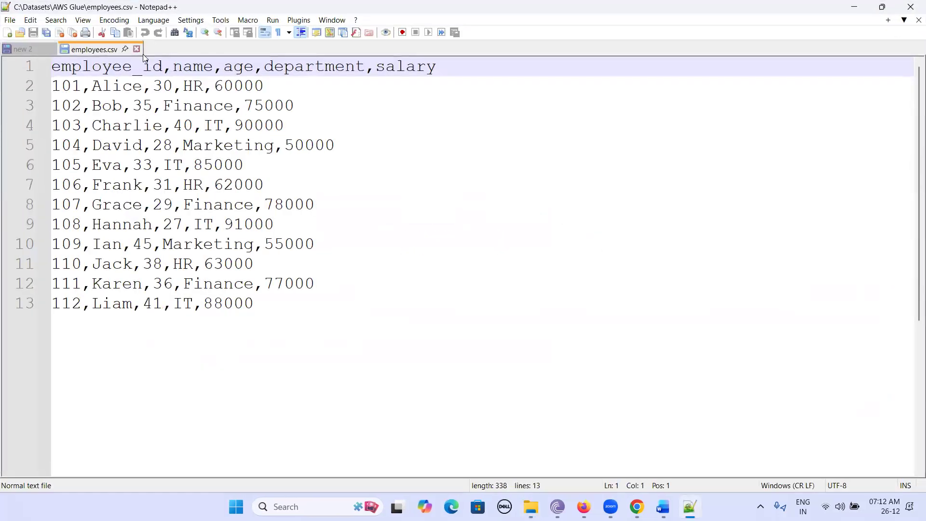
click(910, 7)
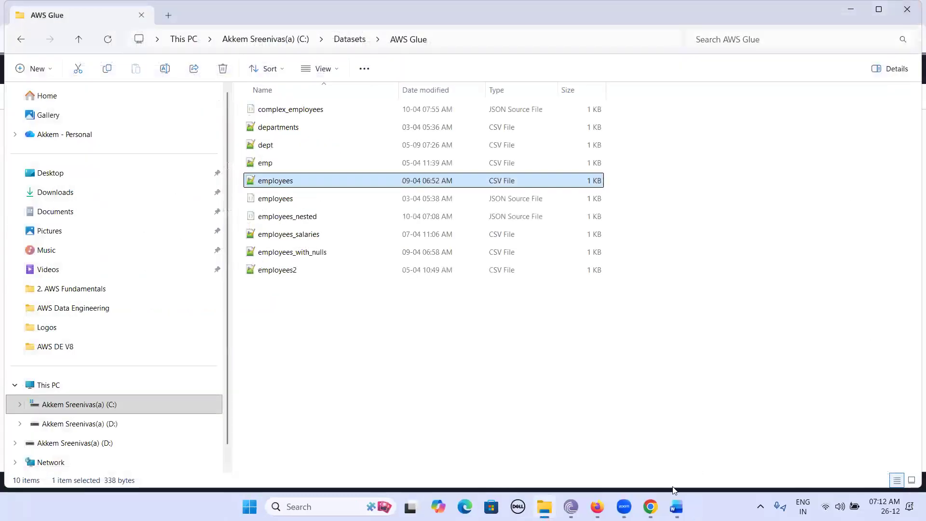
Shrink the AWS Glue File Explorer window so the browser is reachable, and open the bucket's employees folder.
mouse_move(655, 506)
click(669, 468)
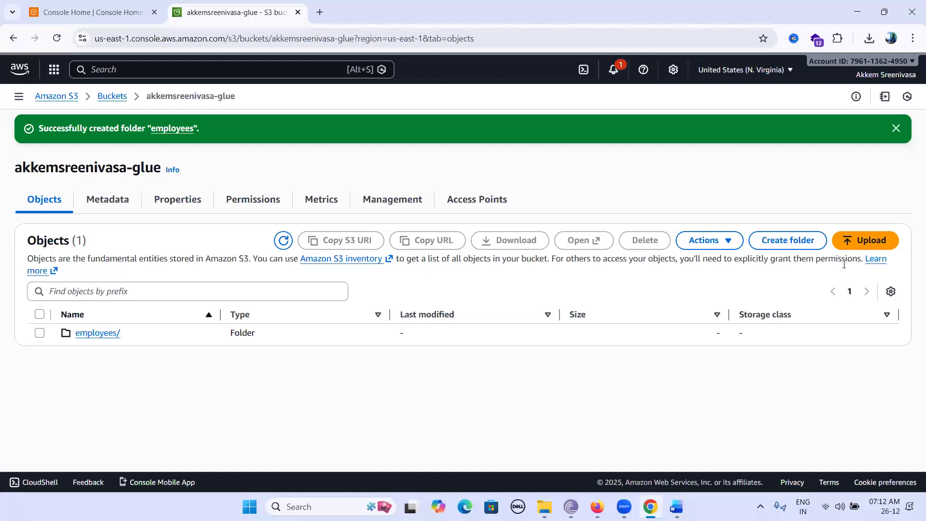
mouse_move(544, 507)
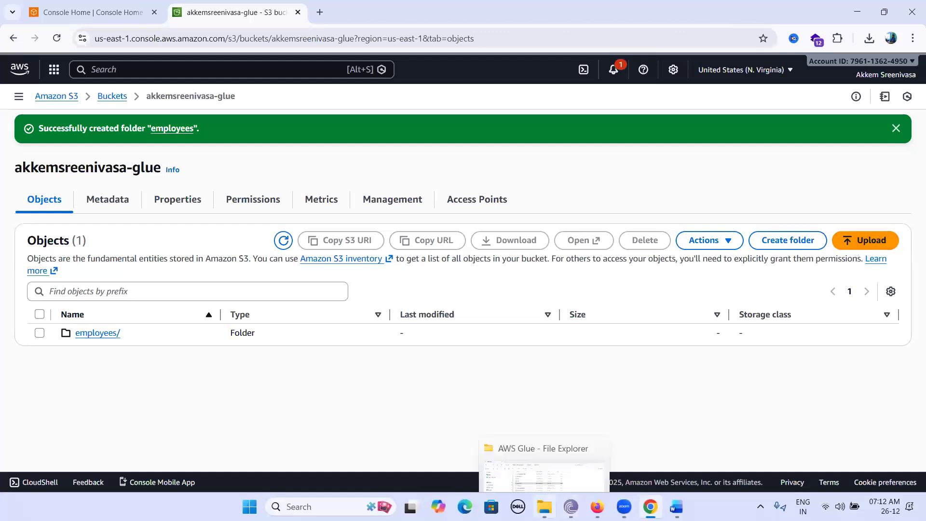
click(544, 458)
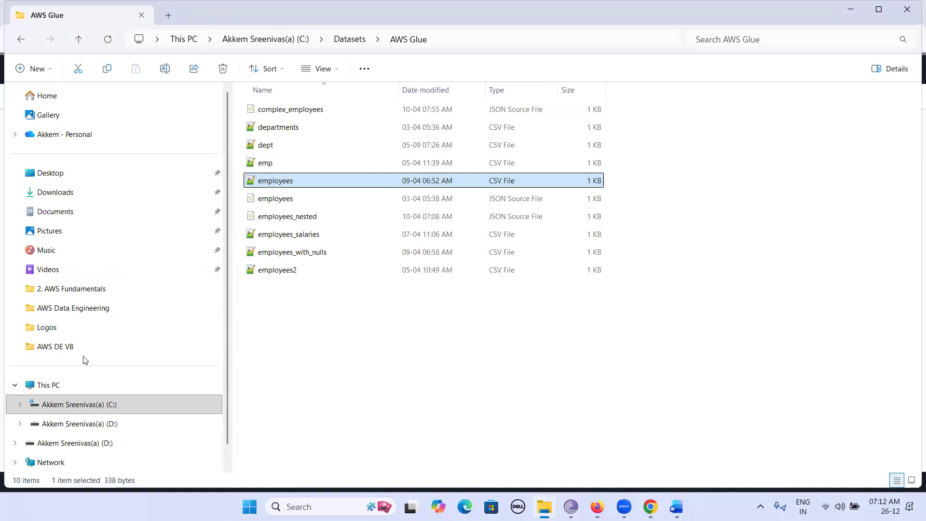
key(super+Down)
click(89, 337)
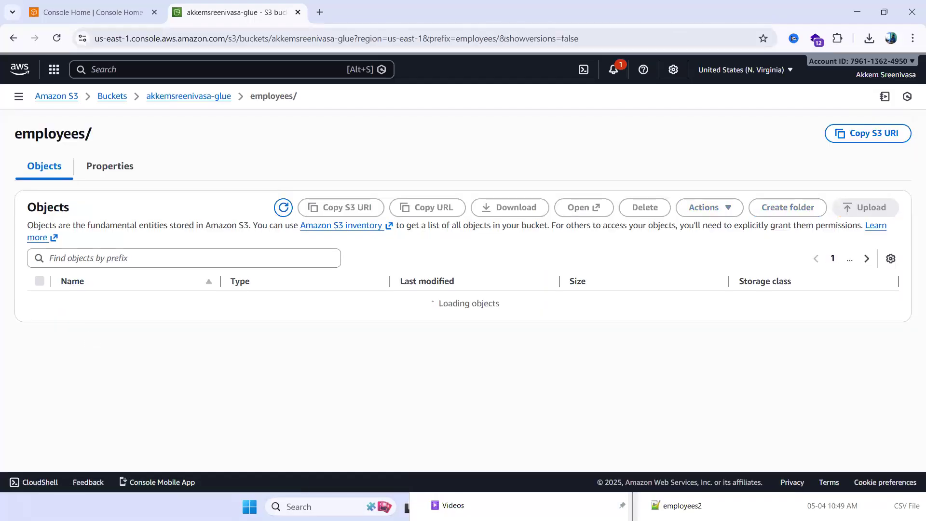
Upload employees.csv from the AWS Glue folder in File Explorer into the bucket's employees folder and close the upload status page.
click(675, 516)
drag(685, 421, 179, 338)
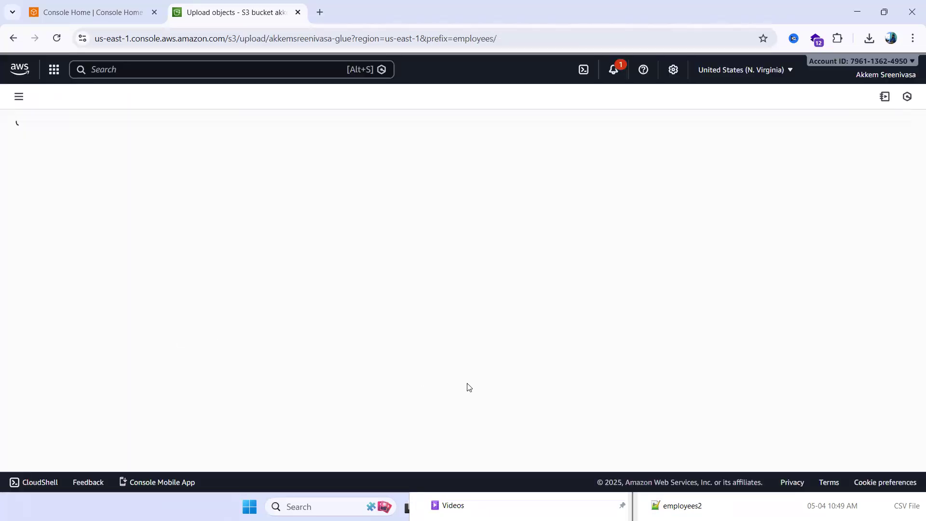
scroll(919, 463, down, 3)
click(876, 438)
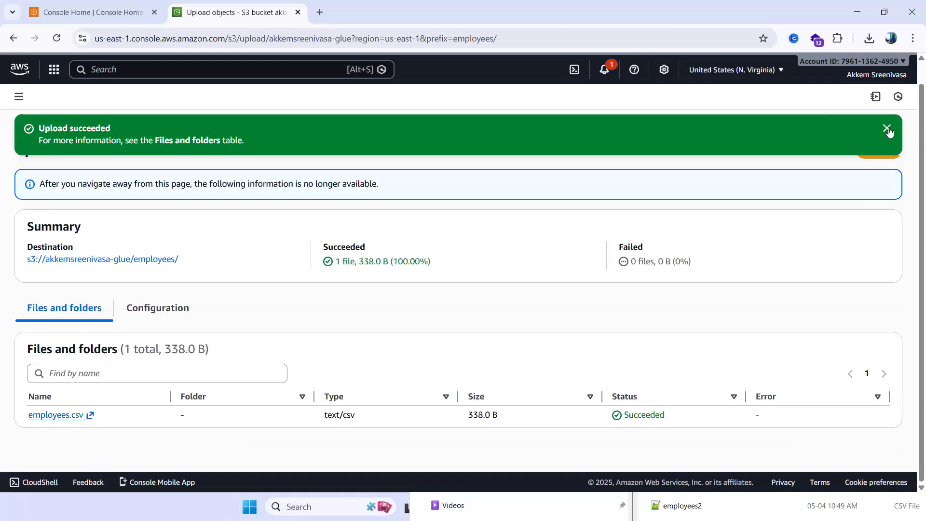
click(887, 128)
click(884, 127)
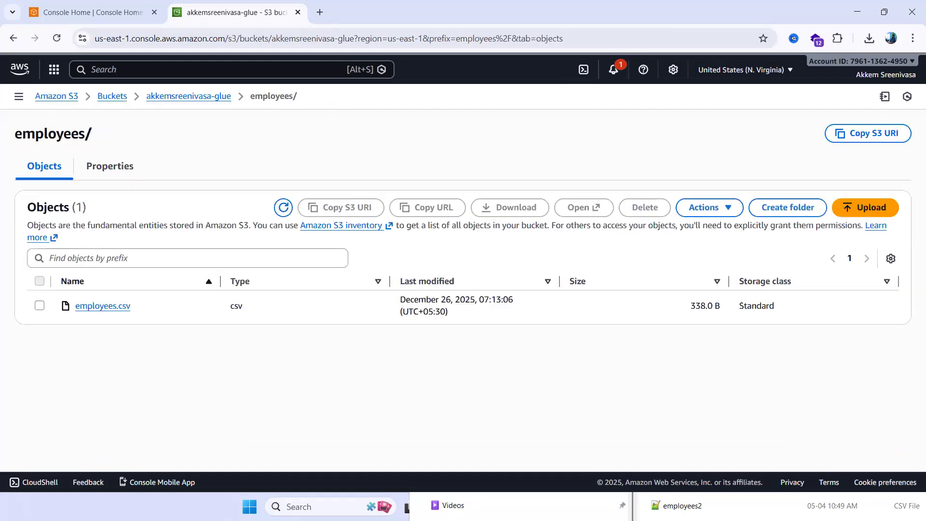
Switch to the Master AWS Glue document in Word and review Step2 on creating a Data Catalog database.
click(682, 505)
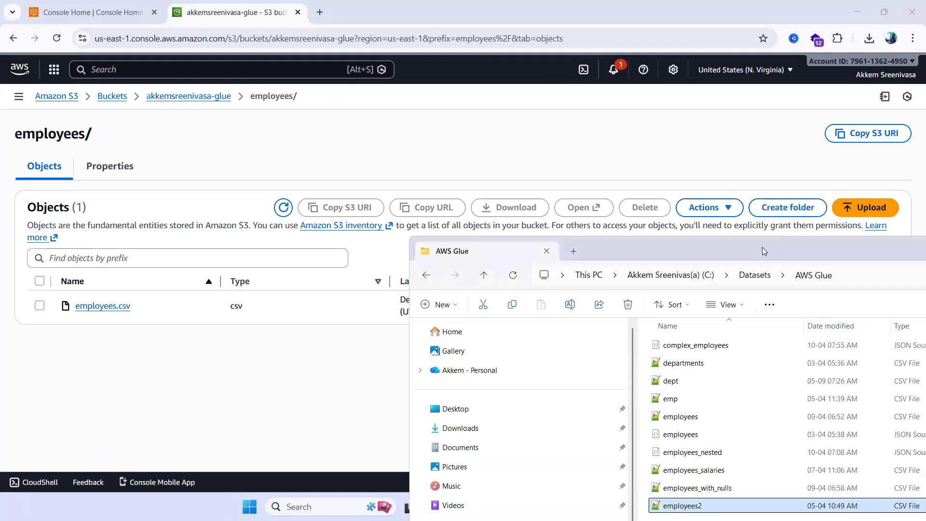
click(897, 109)
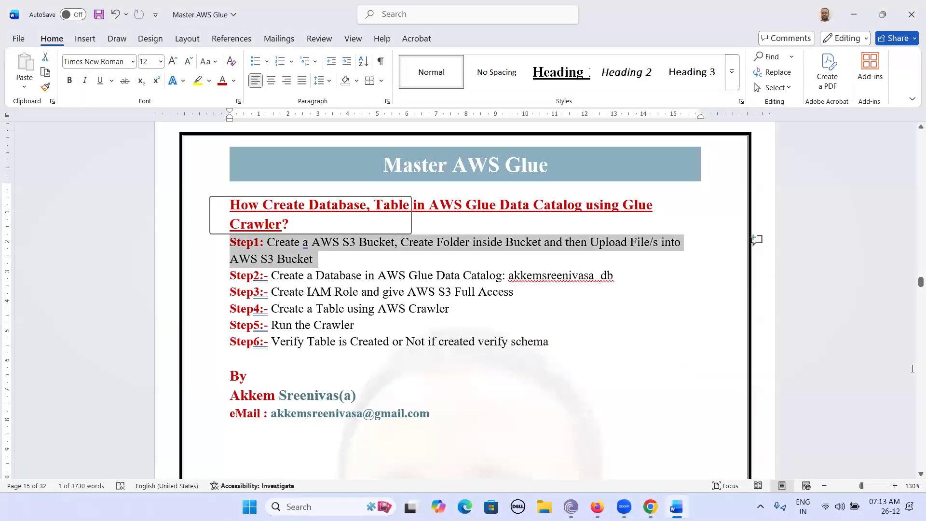
drag(274, 275, 647, 271)
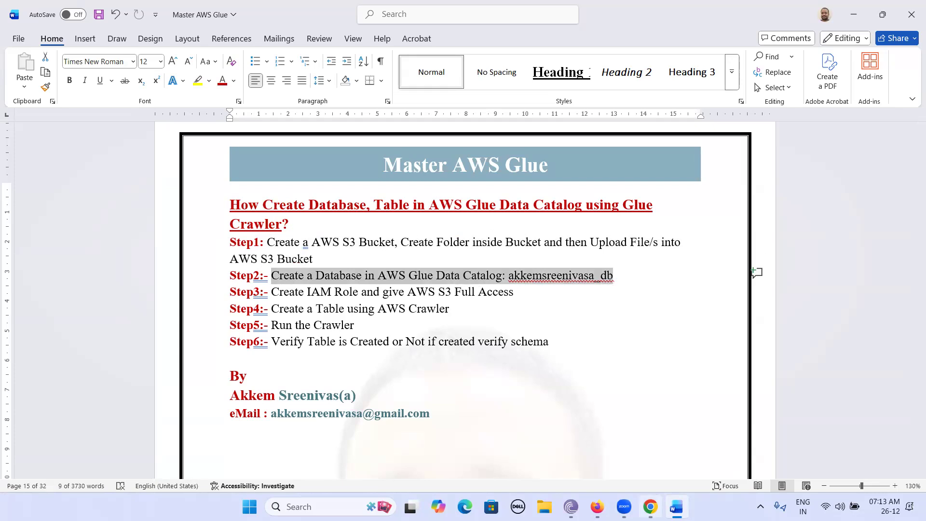
Return to Chrome, search the AWS services for glue, and open AWS Glue in a new browser tab.
click(650, 506)
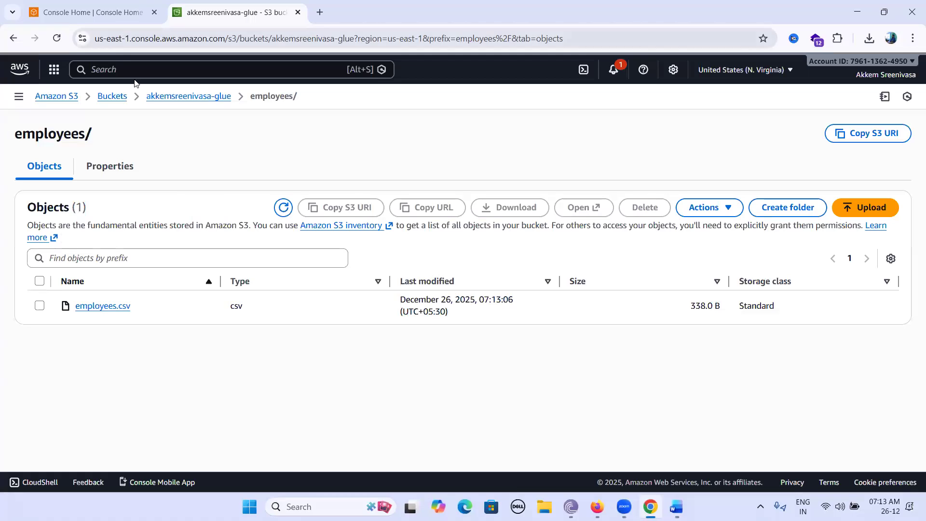
click(136, 70)
text(g)
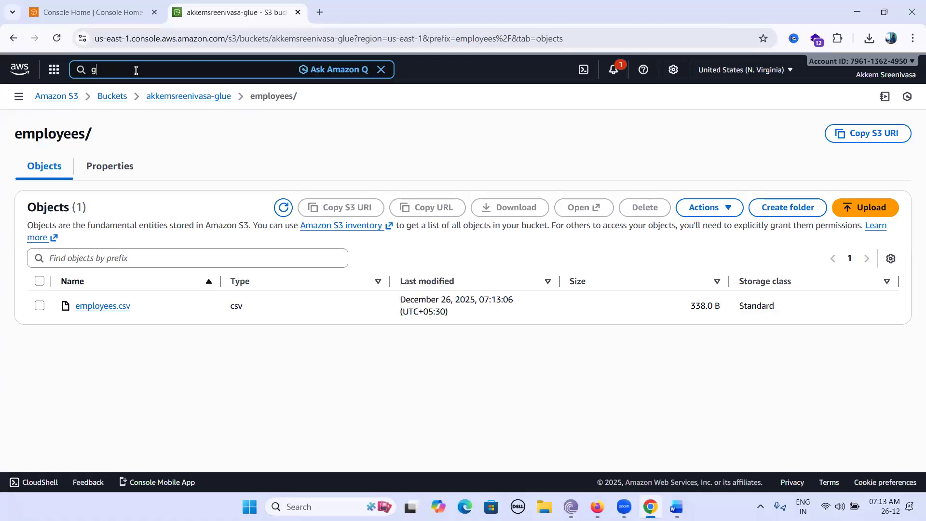
text(lue)
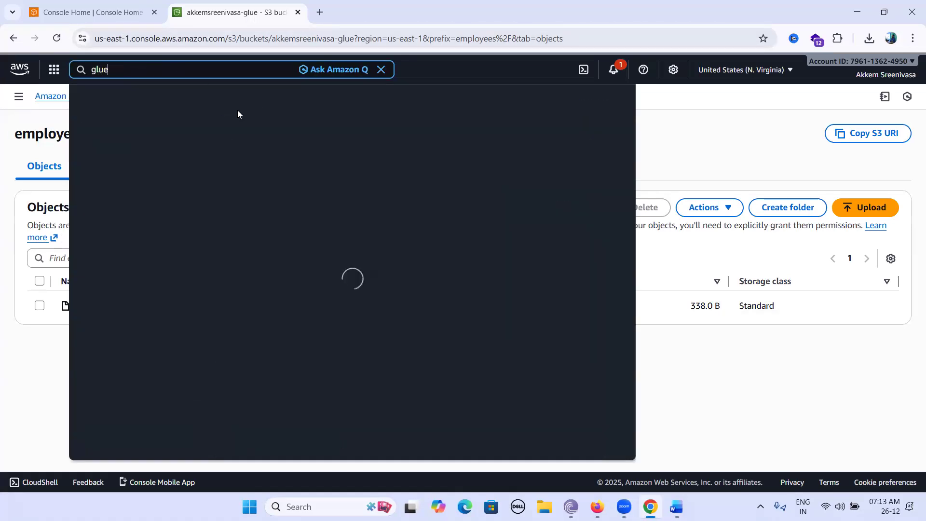
right_click(275, 136)
click(328, 147)
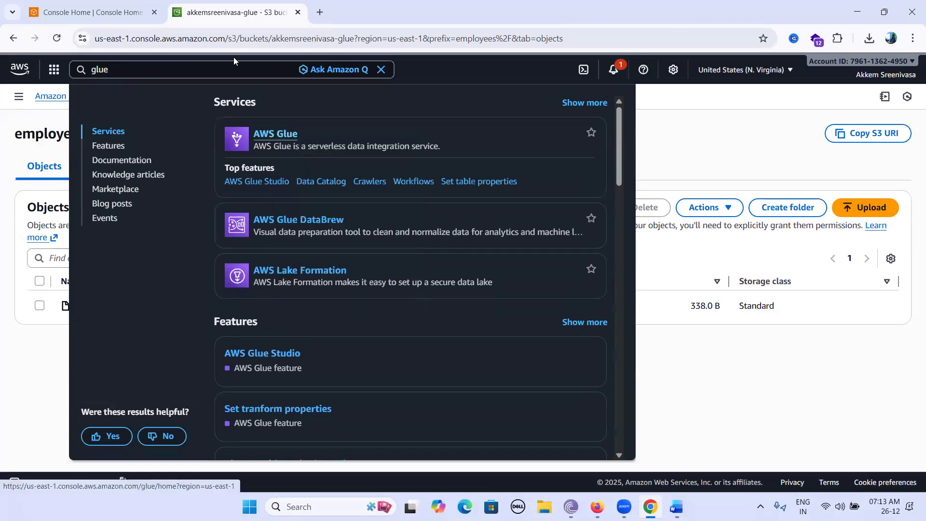
click(381, 69)
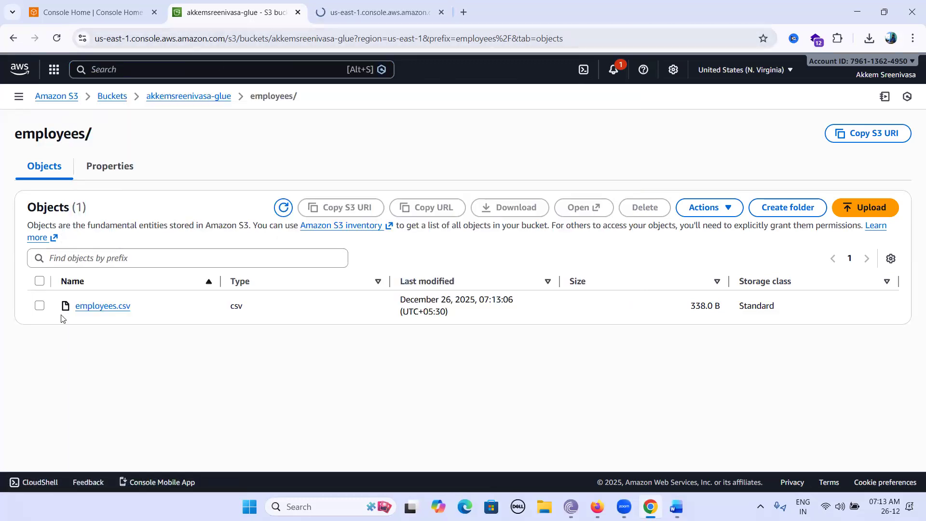
click(377, 13)
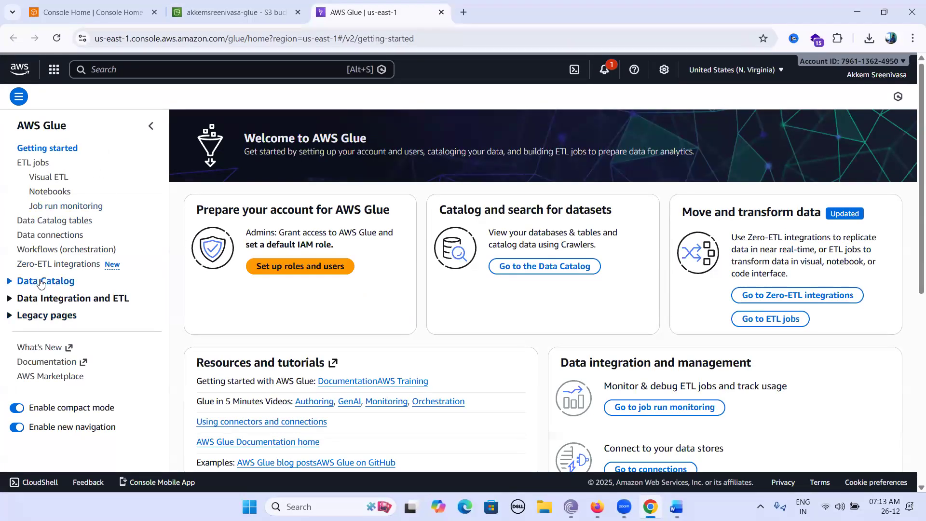
Open the Databases page of the Glue Data Catalog and start adding a database.
click(8, 282)
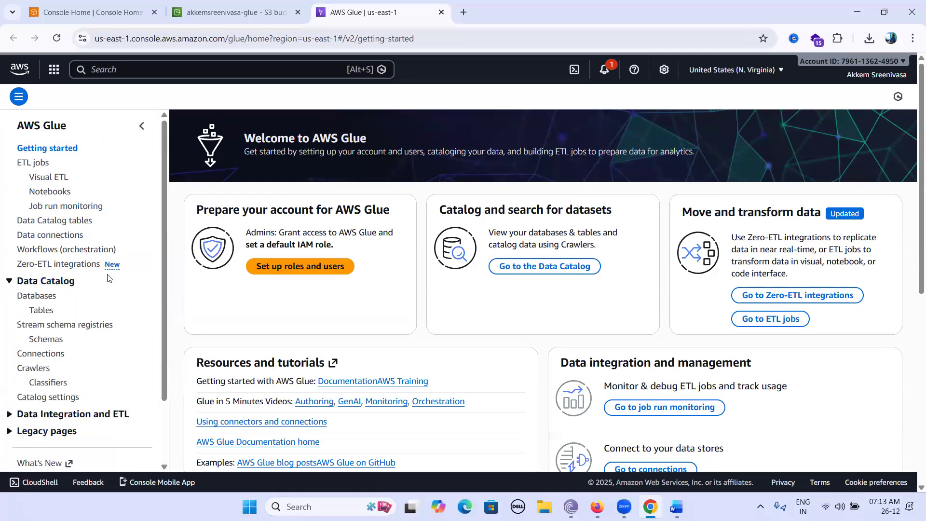
click(34, 296)
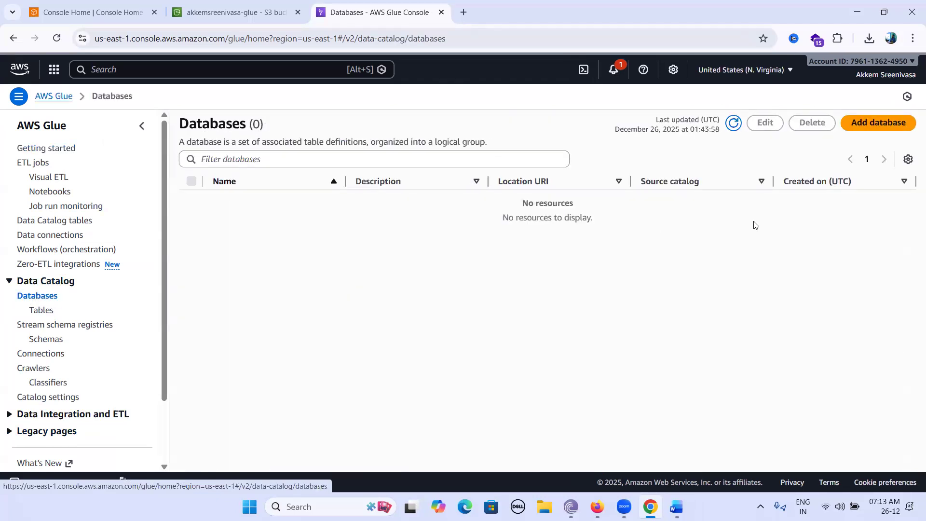
click(871, 124)
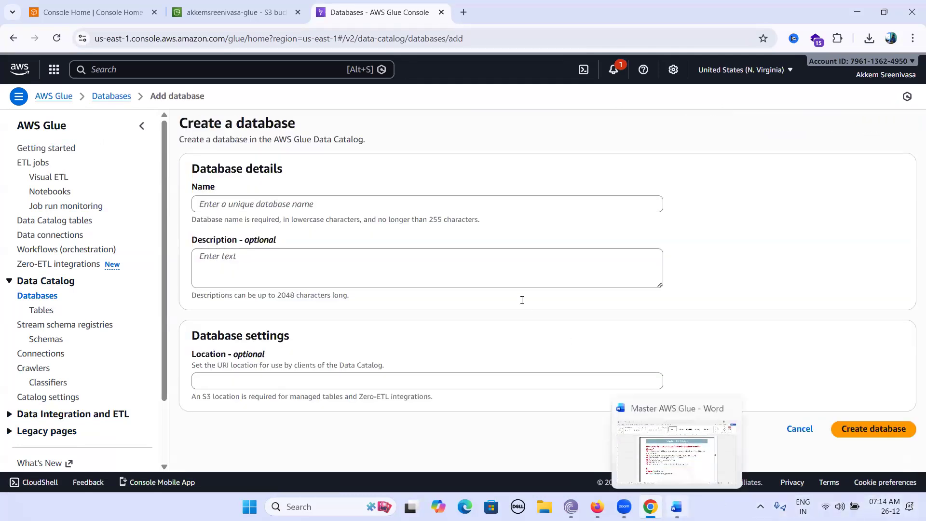
Copy the database name from Step2 of the Word document and enter it as the new Glue database's name.
click(676, 506)
click(509, 276)
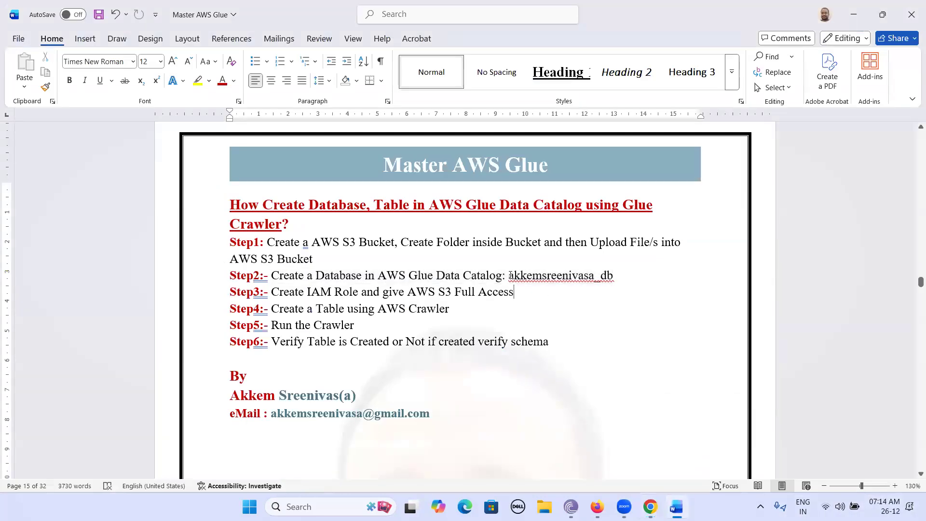
drag(559, 278, 610, 286)
key(ctrl+c)
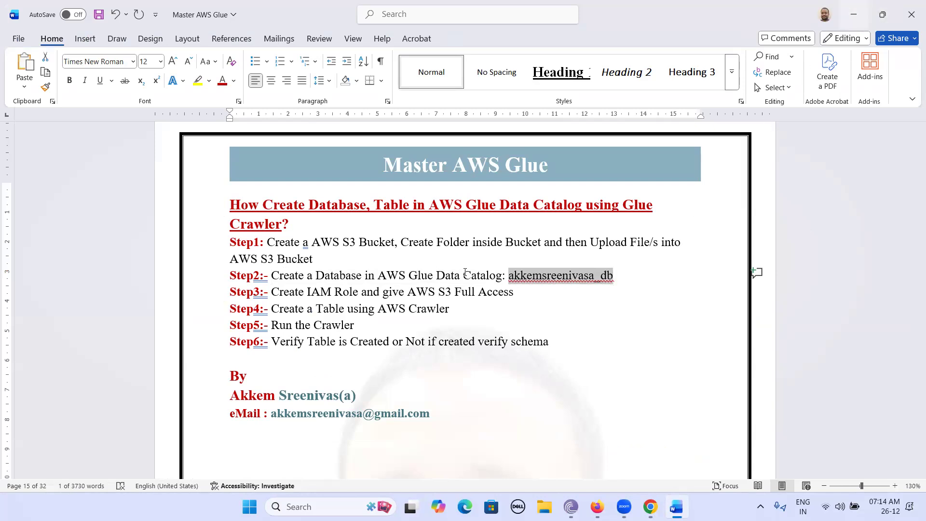
key(alt+Tab)
click(265, 204)
key(ctrl+v)
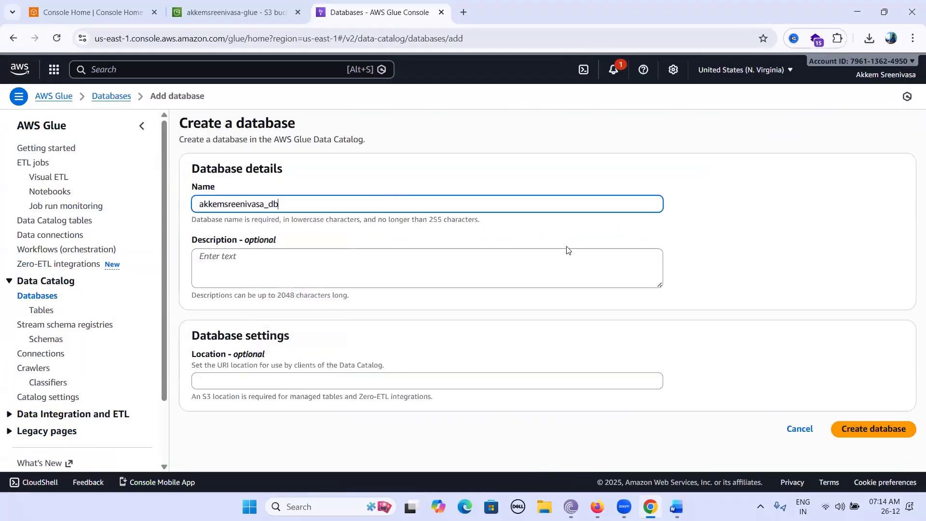
Fill the description with the same text as the database name and create the database.
click(324, 264)
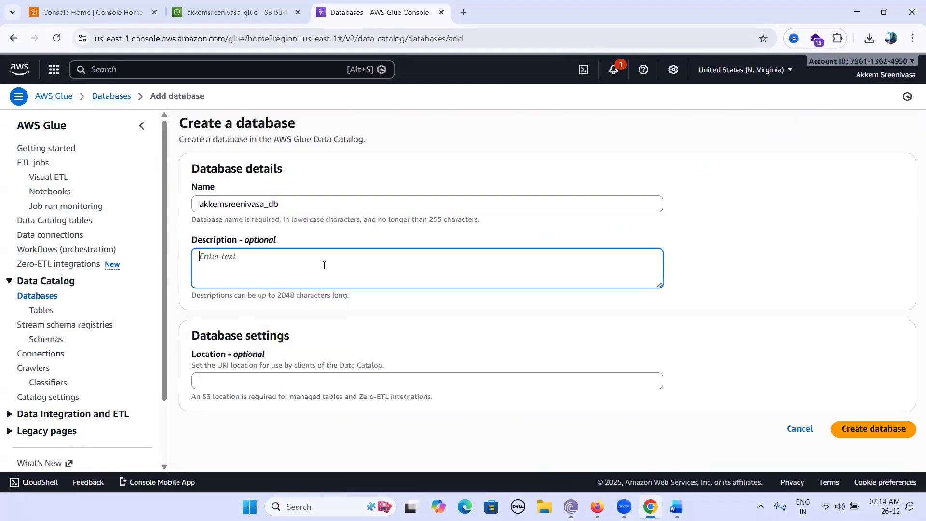
key(ctrl+v)
click(893, 435)
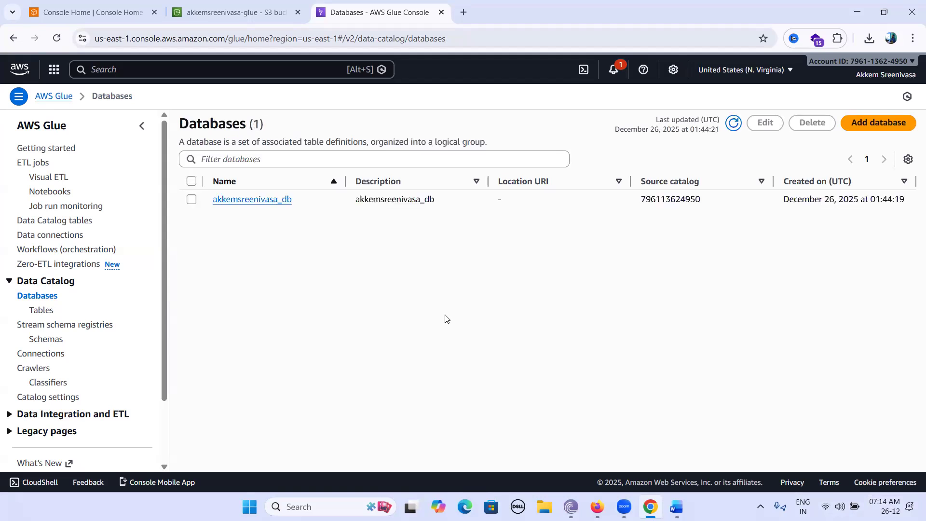
Open the new database to check its tables, and review Step3 and Step4 in the Word document.
click(246, 202)
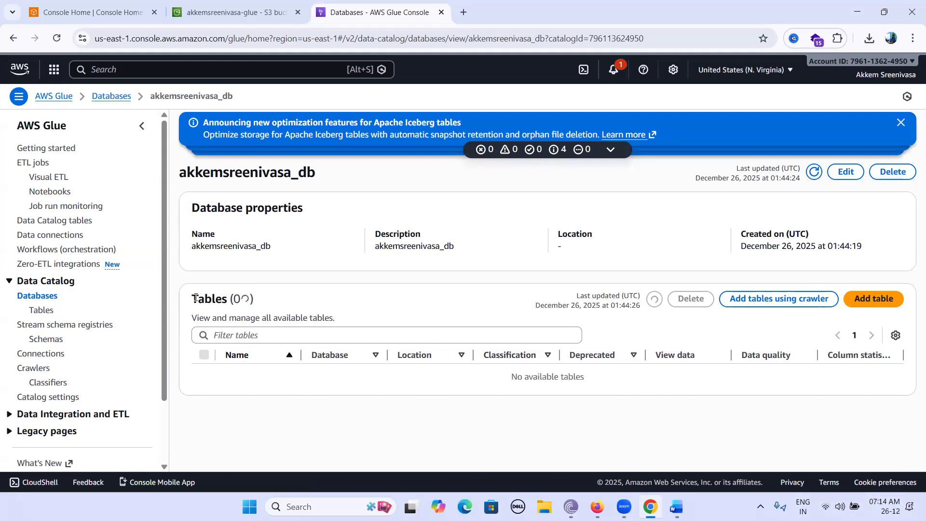
drag(193, 299, 252, 300)
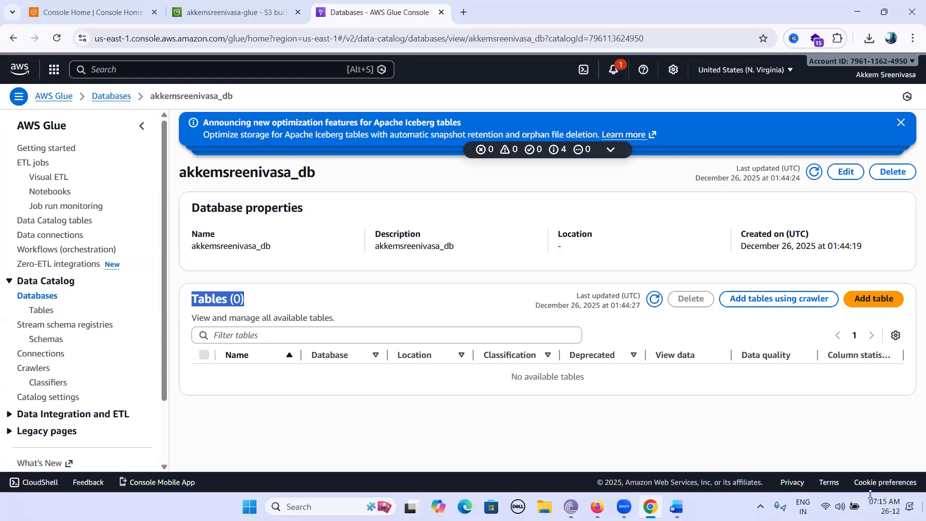
key(alt+Tab)
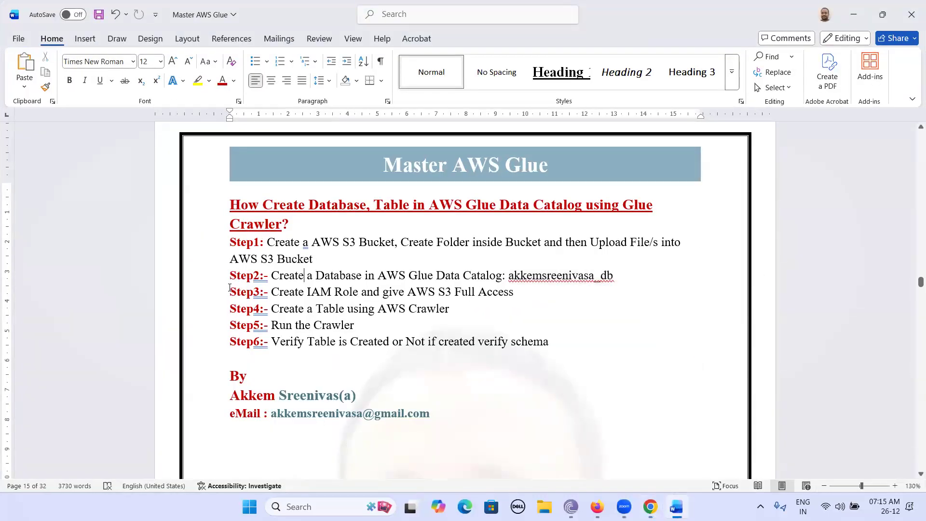
drag(223, 291, 481, 310)
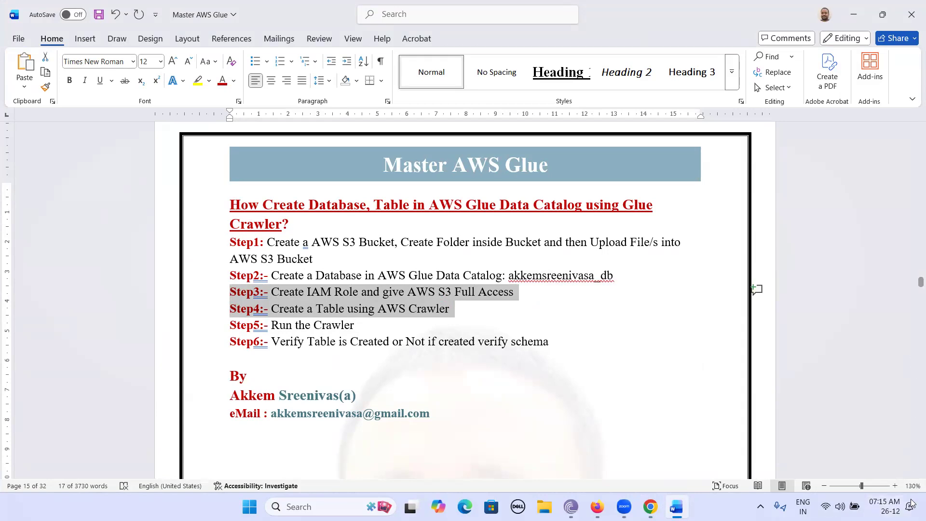
Return to Chrome, start creating a crawler in the Glue Data Catalog, and name it employees_crawler.
click(650, 507)
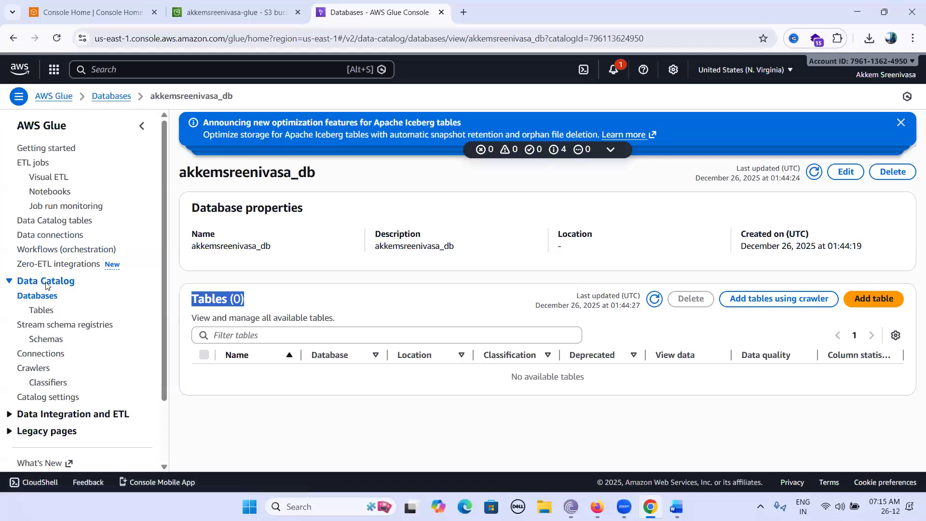
click(30, 369)
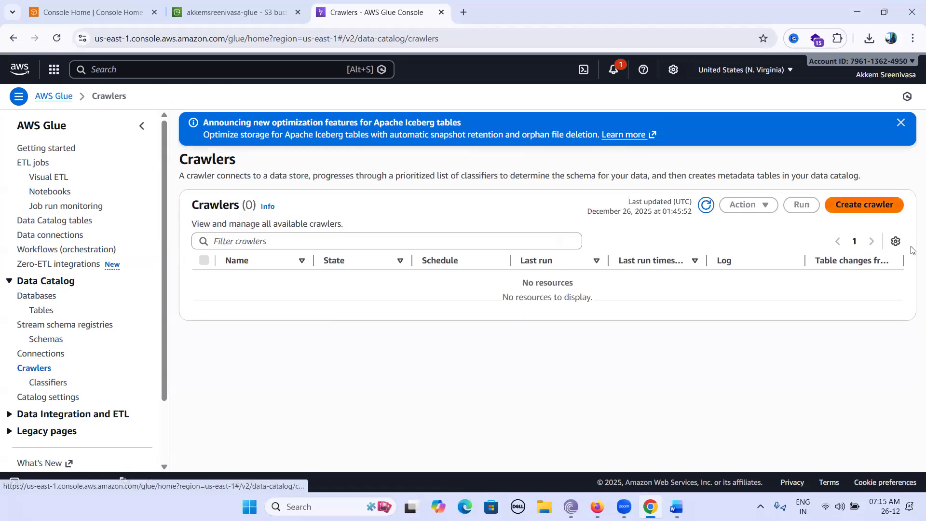
click(865, 205)
click(526, 240)
text(employees_cr)
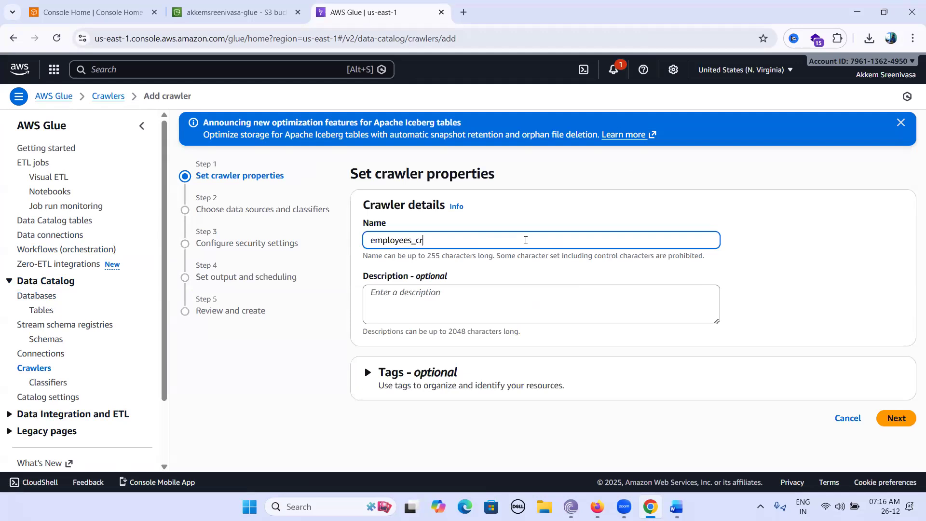
text(awler)
Copy the crawler name into the description as employees_crawler and continue to the data sources and classifiers.
key(ctrl+a)
key(ctrl+c)
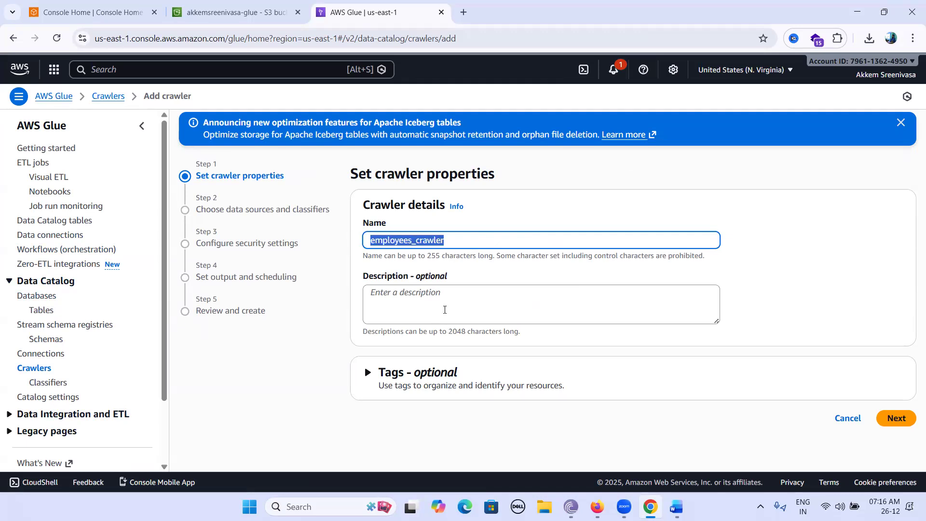
click(445, 310)
key(ctrl+v)
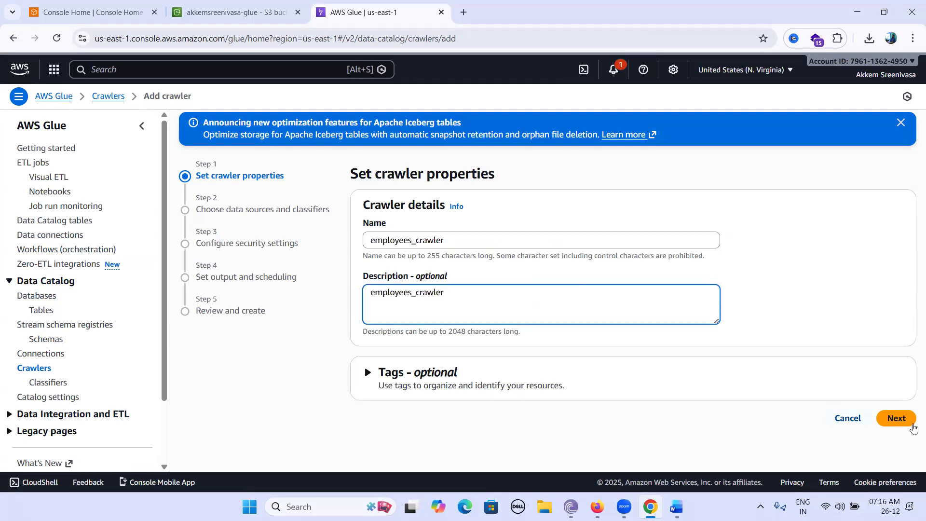
click(912, 426)
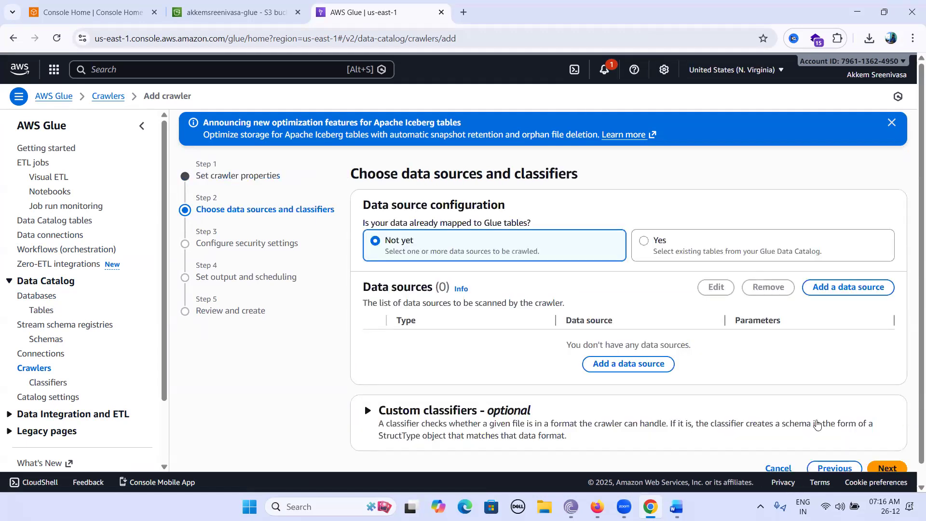
Add an S3 data source in this account pointing to the employees/ folder of the Glue bucket, crawling all sub-folders.
click(870, 290)
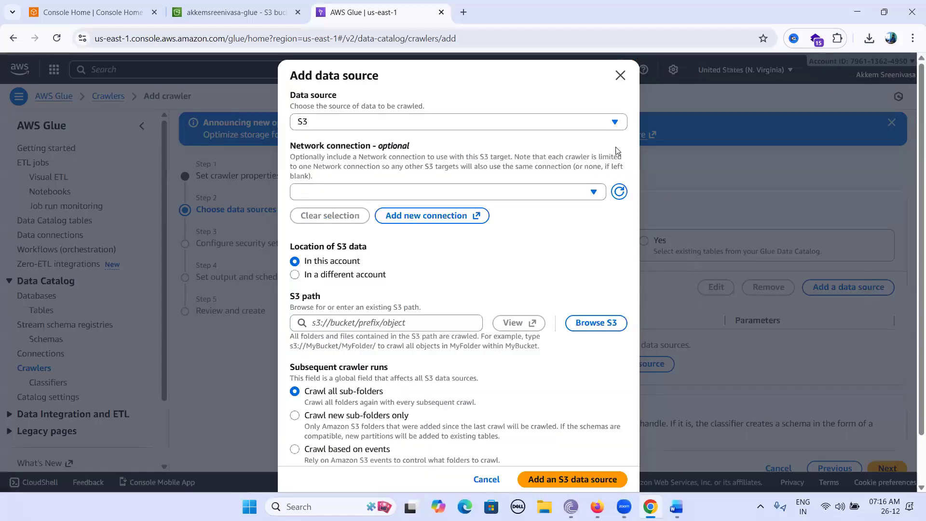
click(571, 126)
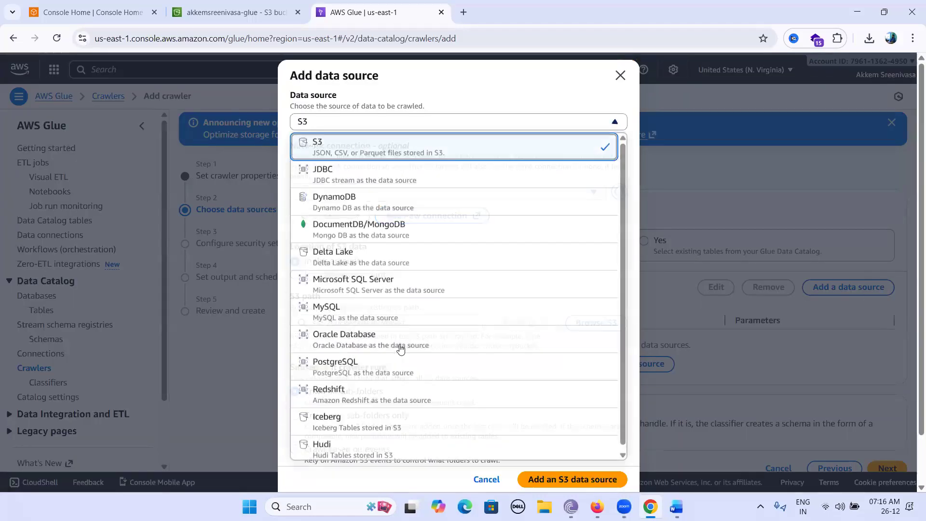
click(326, 150)
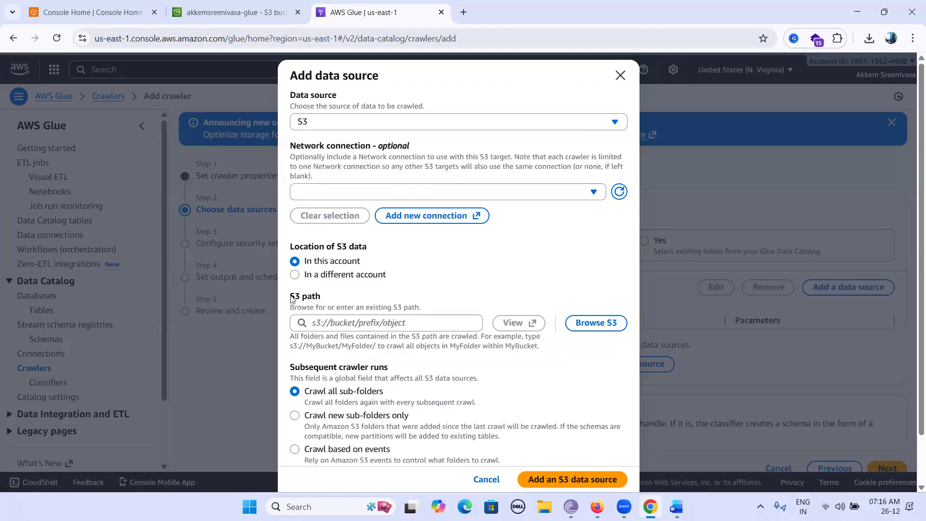
click(605, 326)
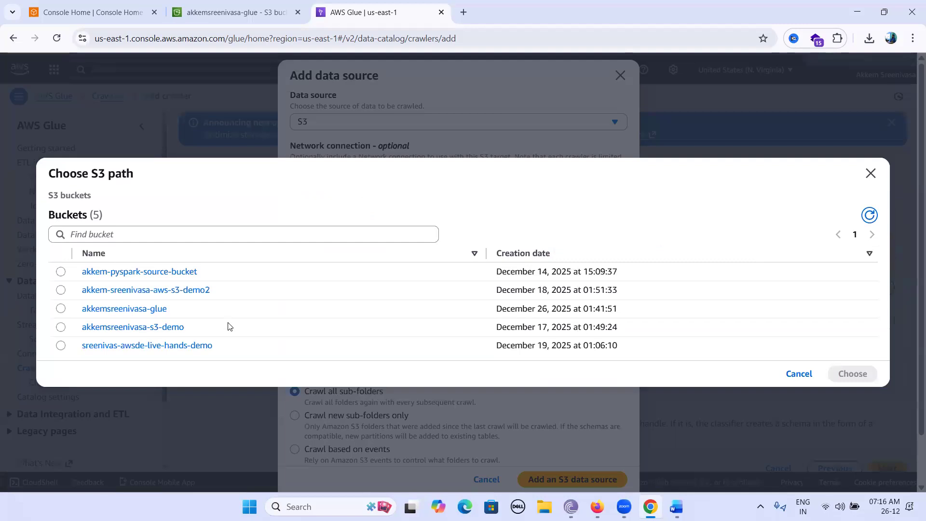
click(129, 310)
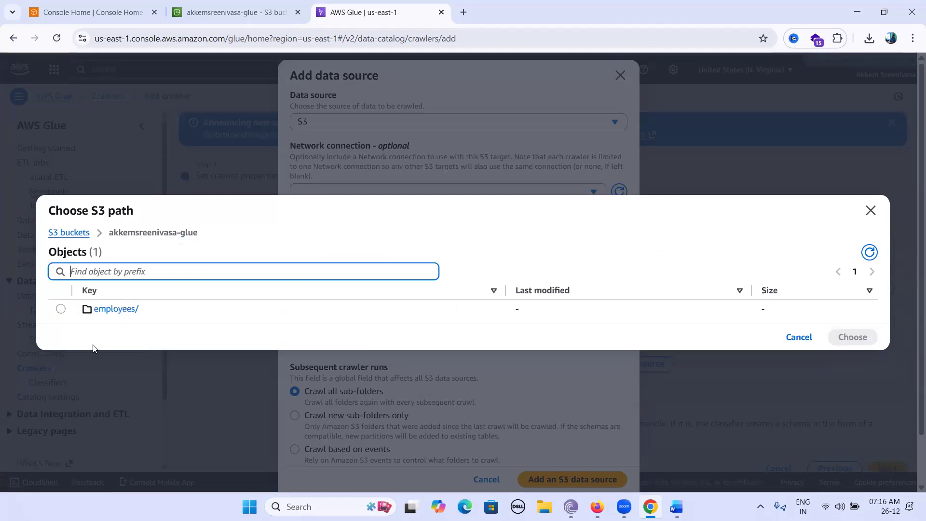
click(61, 309)
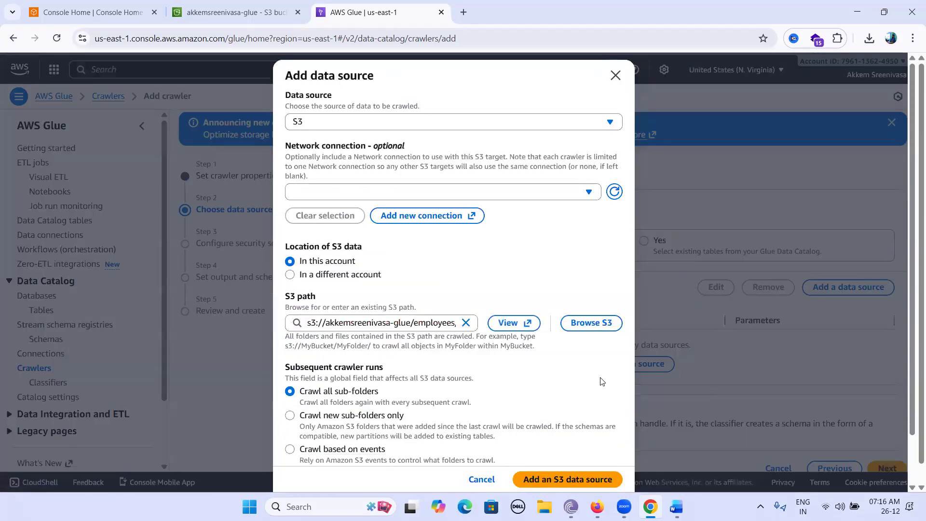
click(547, 479)
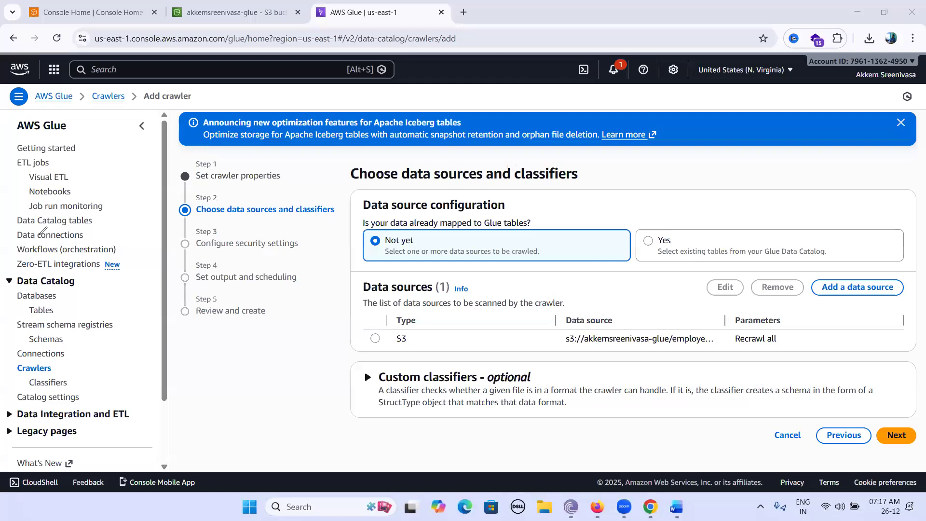
mouse_move(351, 363)
mouse_down()
mouse_move(348, 423)
mouse_move(544, 431)
mouse_move(581, 365)
mouse_move(501, 354)
mouse_move(341, 363)
mouse_up()
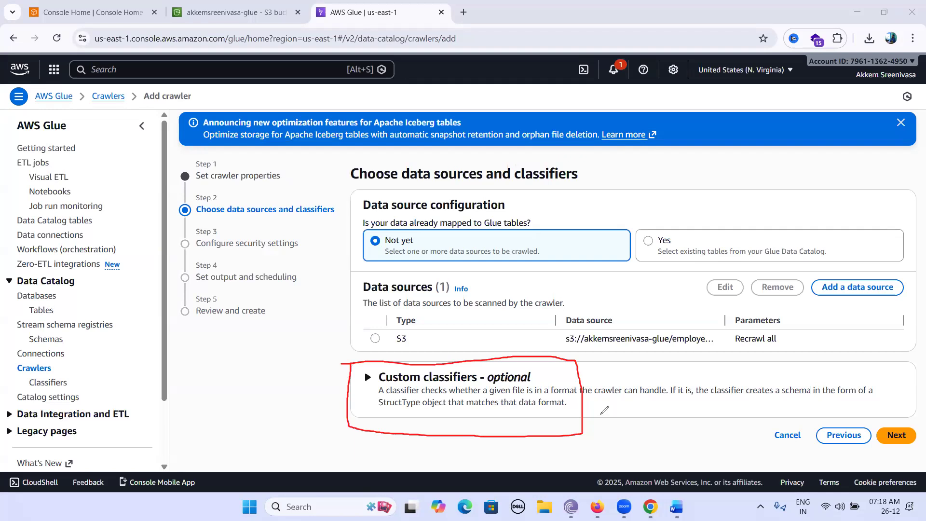
mouse_move(288, 384)
mouse_down()
mouse_move(312, 398)
mouse_move(289, 408)
mouse_up()
mouse_move(481, 410)
mouse_down()
mouse_move(492, 424)
mouse_move(546, 376)
mouse_up()
click(544, 409)
drag(549, 417, 615, 374)
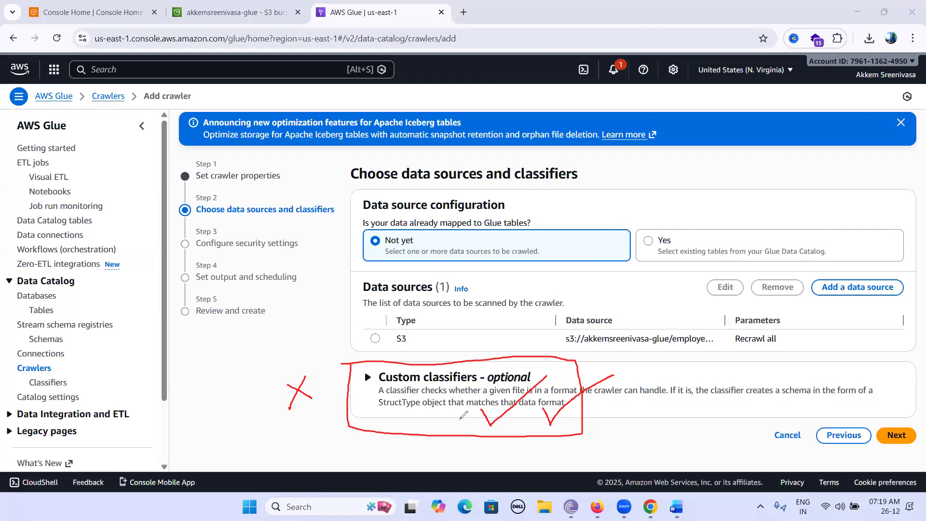
mouse_move(351, 395)
mouse_down()
mouse_move(365, 414)
mouse_move(399, 383)
mouse_up()
key(Escape)
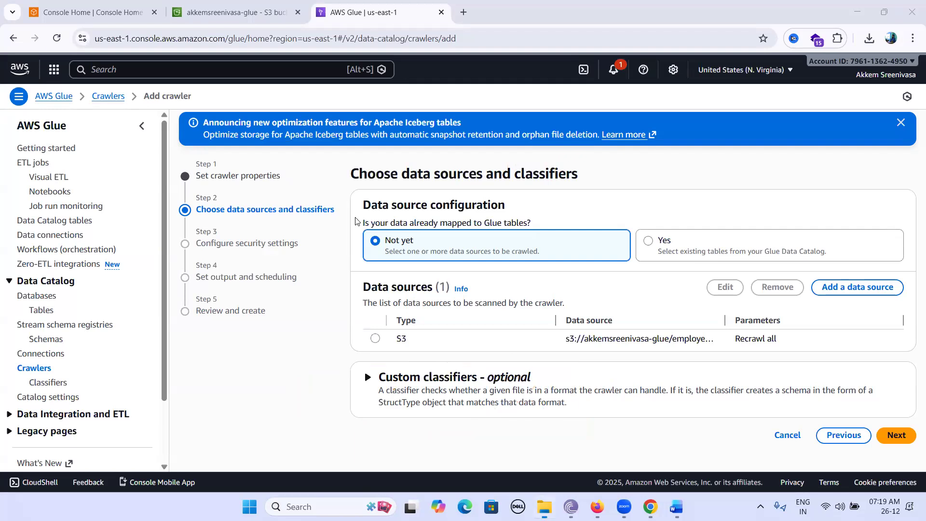
Open employees.csv from C:\Datasets\AWS Glue in File Explorer to view its contents.
key(super+e)
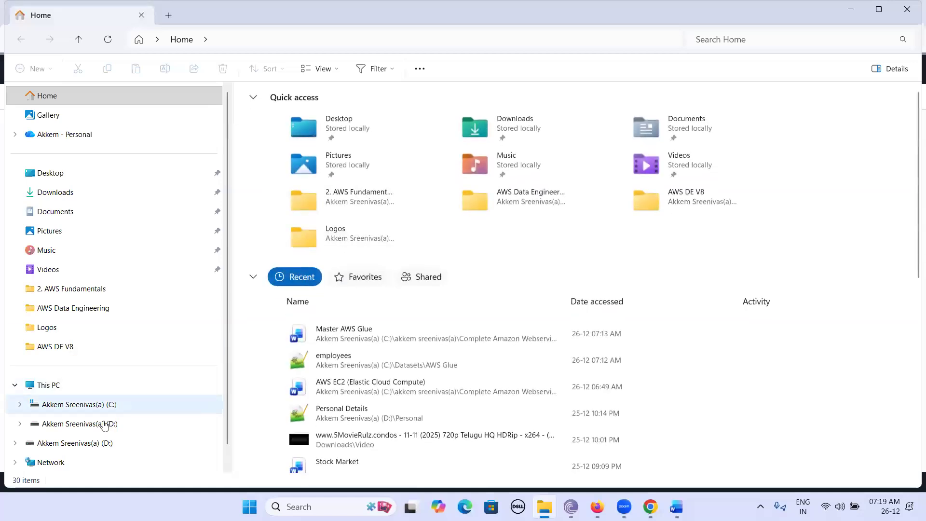
click(108, 423)
click(111, 404)
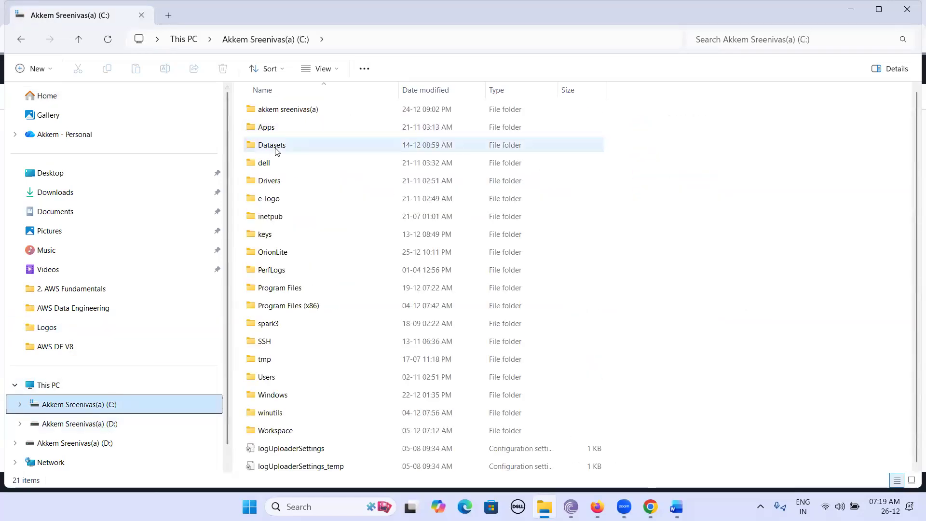
double_click(277, 147)
double_click(292, 127)
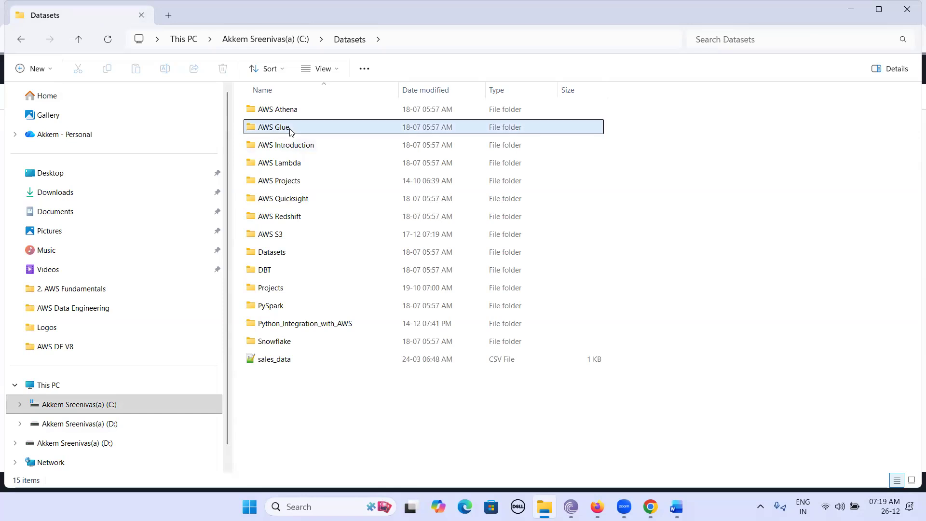
double_click(270, 180)
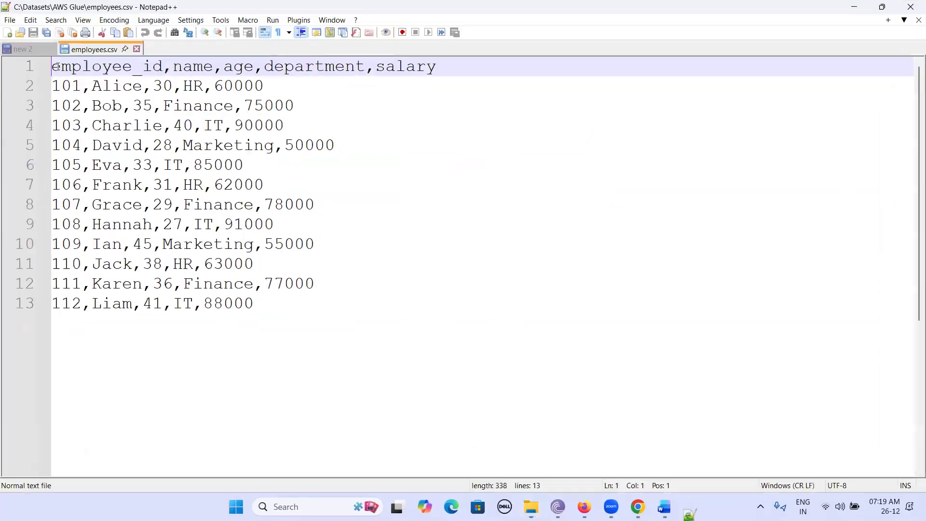
Examine the header row of employees.csv and the delimiter between the values.
drag(53, 67, 429, 68)
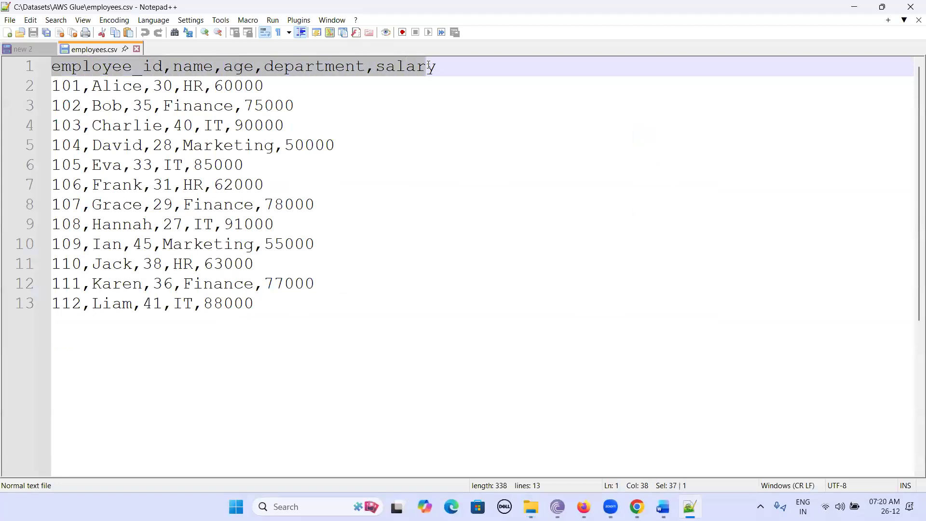
click(403, 147)
drag(82, 87, 92, 87)
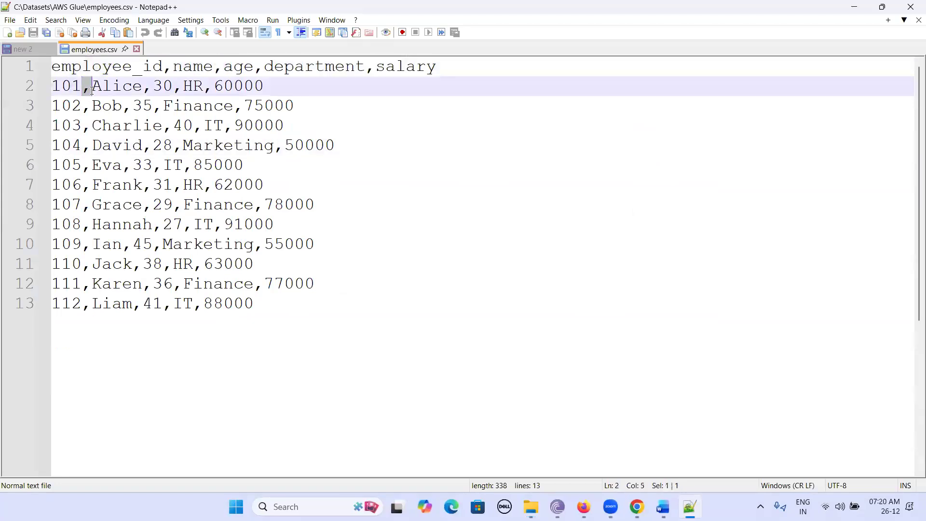
Return to Chrome, continue to the crawler's security settings, and check the existing IAM roles without choosing one.
click(637, 507)
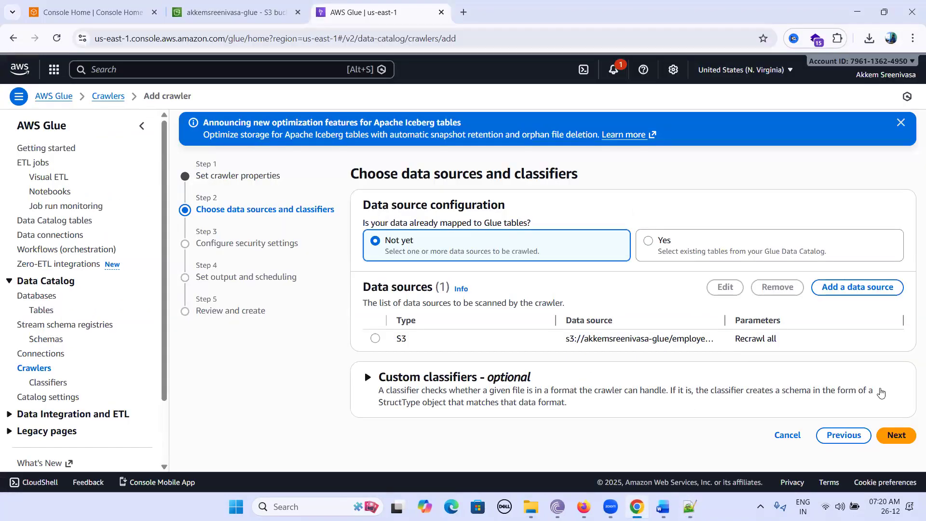
click(897, 435)
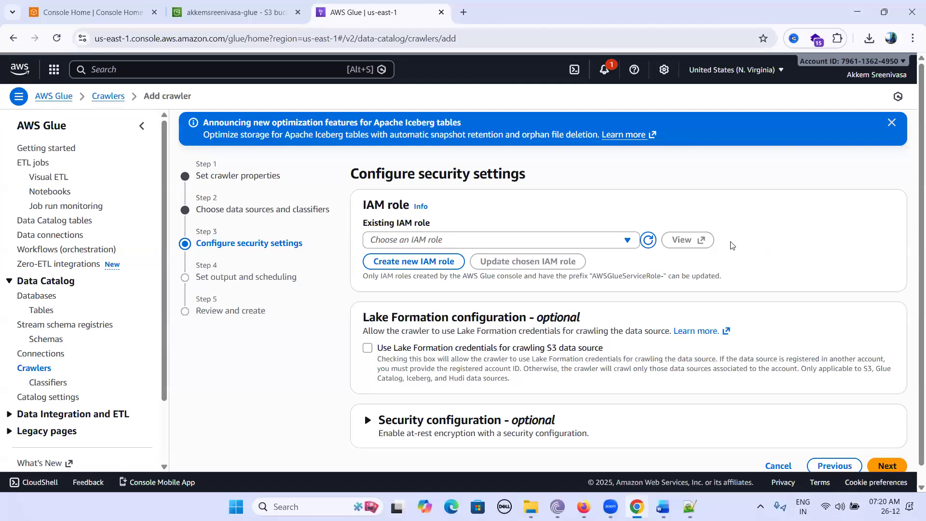
click(422, 239)
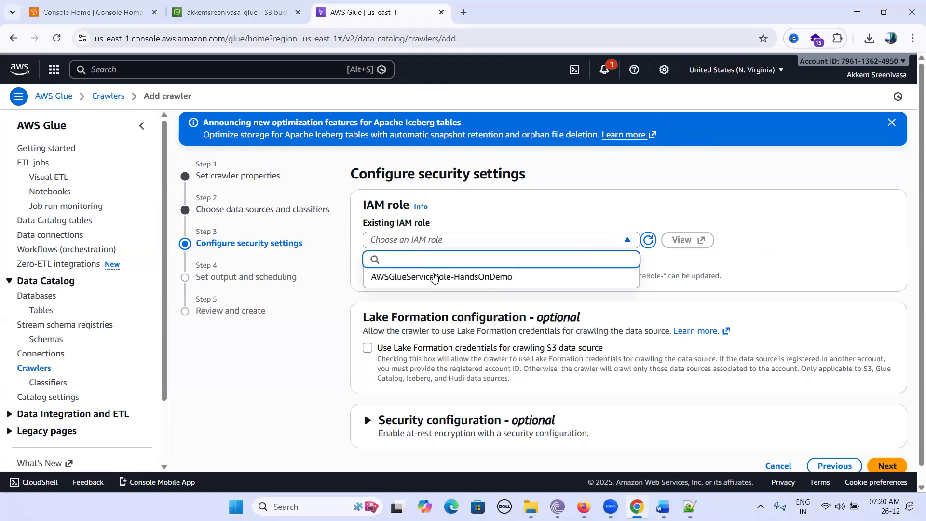
click(840, 254)
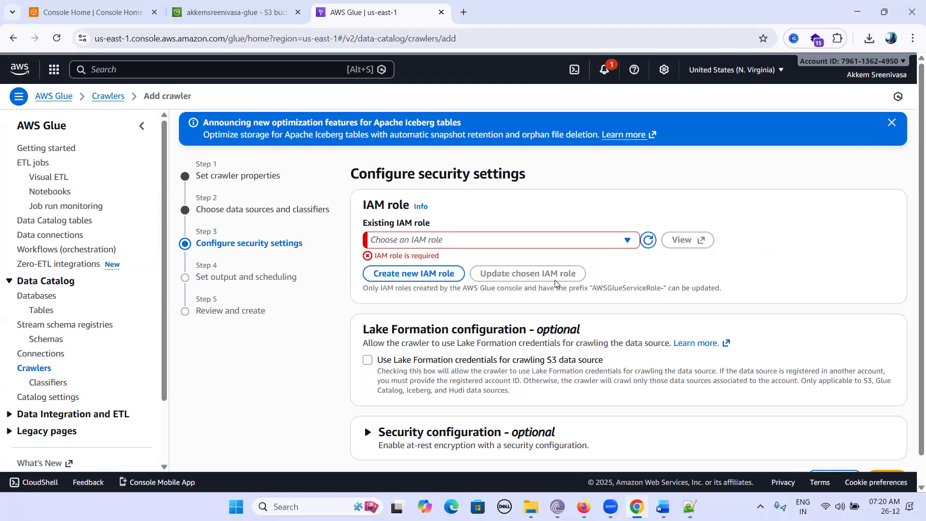
Create a new IAM role named with the AWSGlueServiceRole- prefix, the account owner's hyphenated name and -Glue.
click(418, 275)
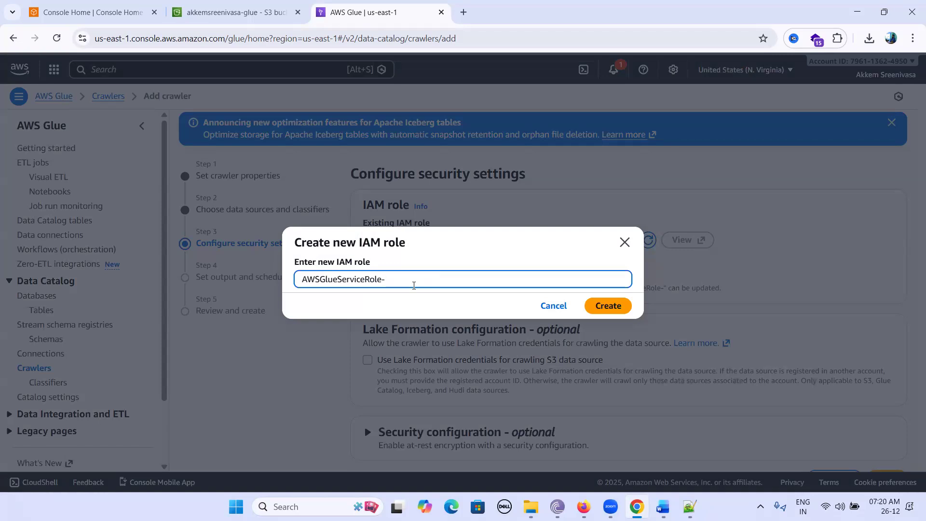
text(GLUE)
key(BackSpace)
key(BackSpace)
key(BackSpace)
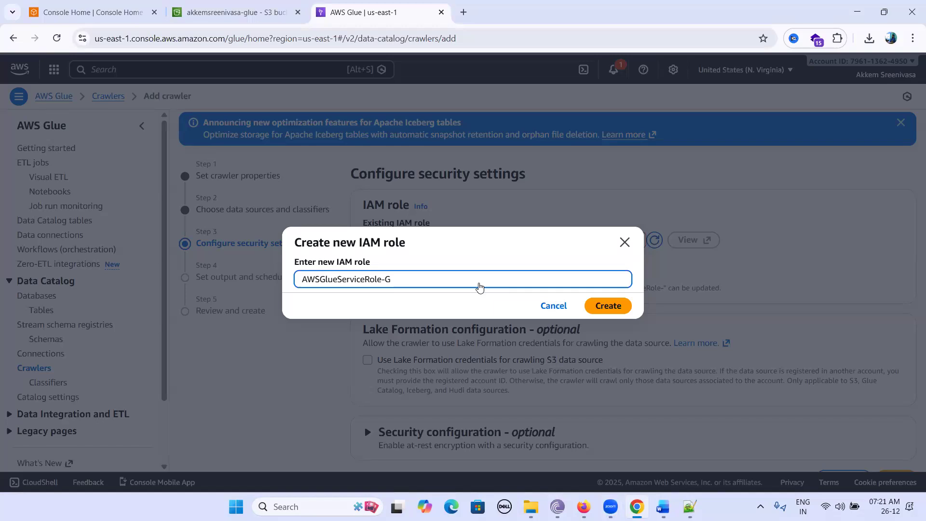
key(BackSpace)
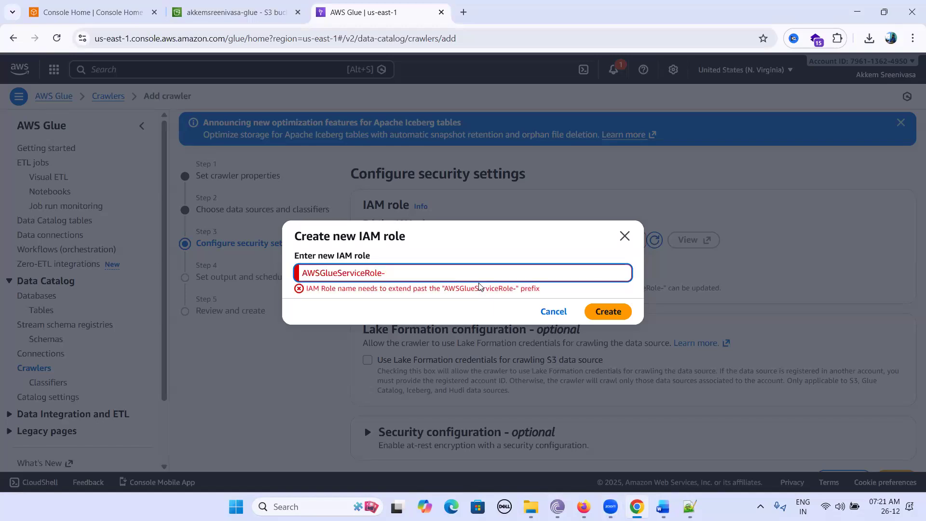
text(Akke)
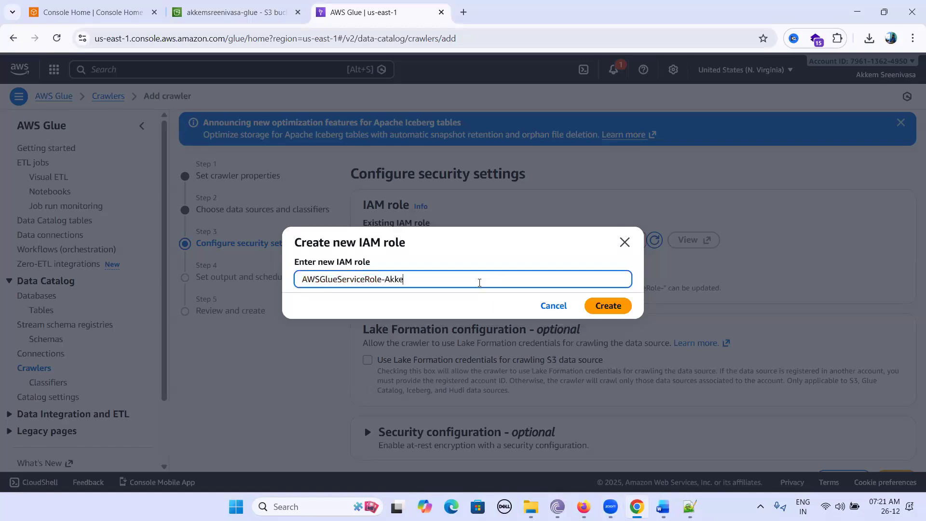
text(m-Sreenivasa-Glue)
click(610, 306)
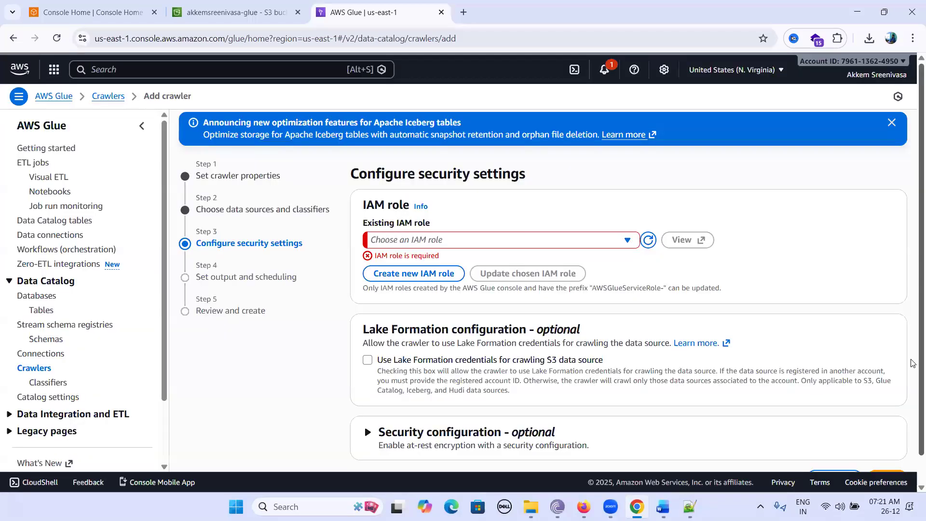
Choose the newly created role as the crawler's IAM role and dismiss the creation notification.
click(627, 253)
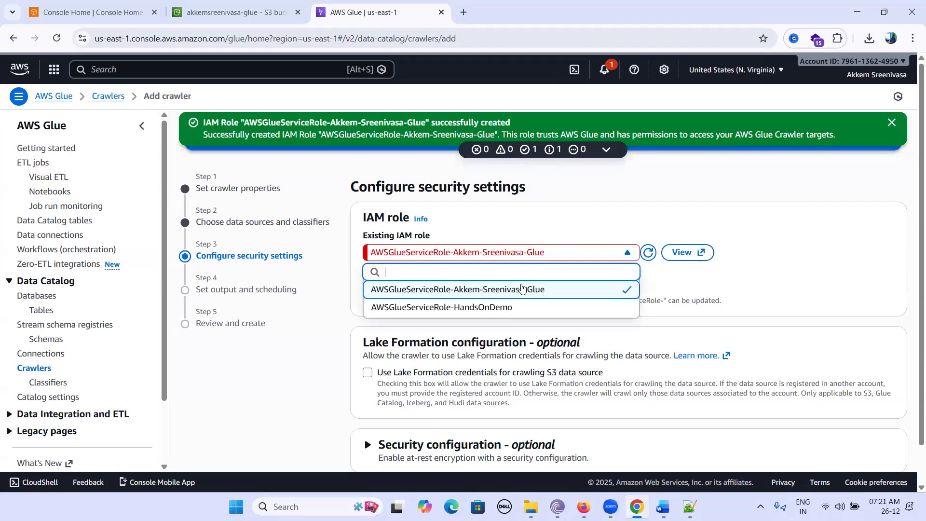
click(517, 289)
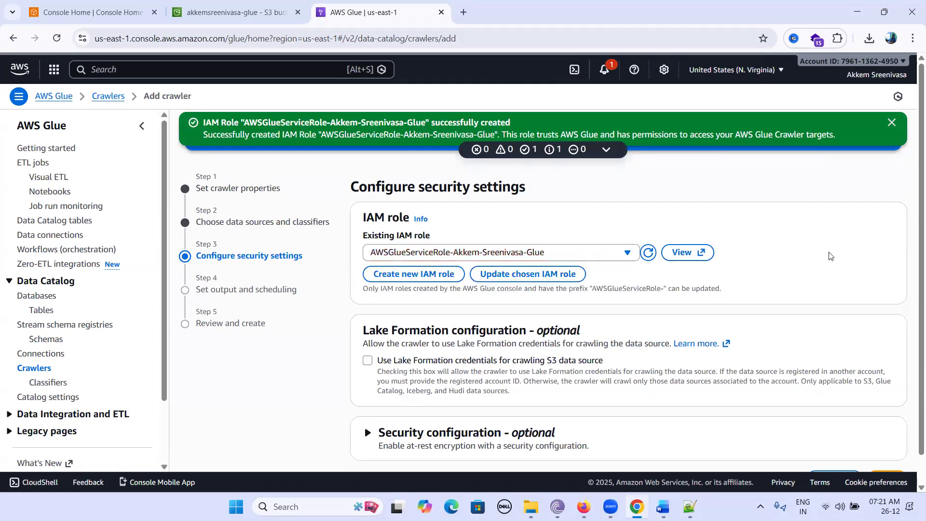
click(890, 124)
Search the AWS console for iam and open the IAM dashboard in a separate browser tab.
click(236, 12)
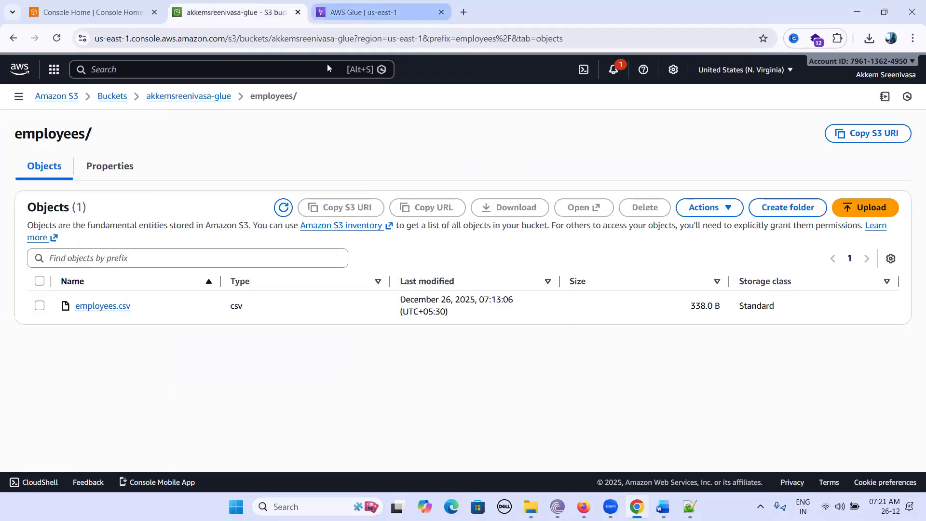
key(ctrl+Tab)
click(228, 73)
text(iam)
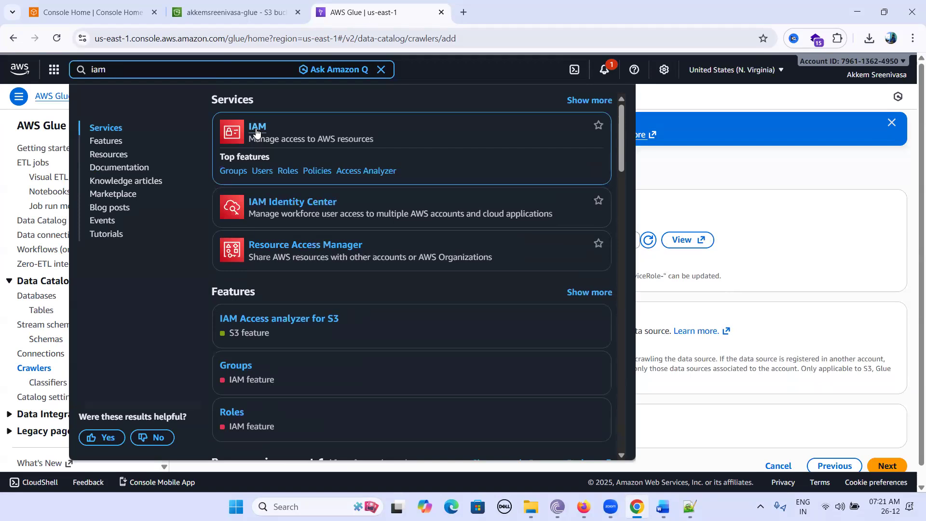
right_click(260, 133)
click(303, 145)
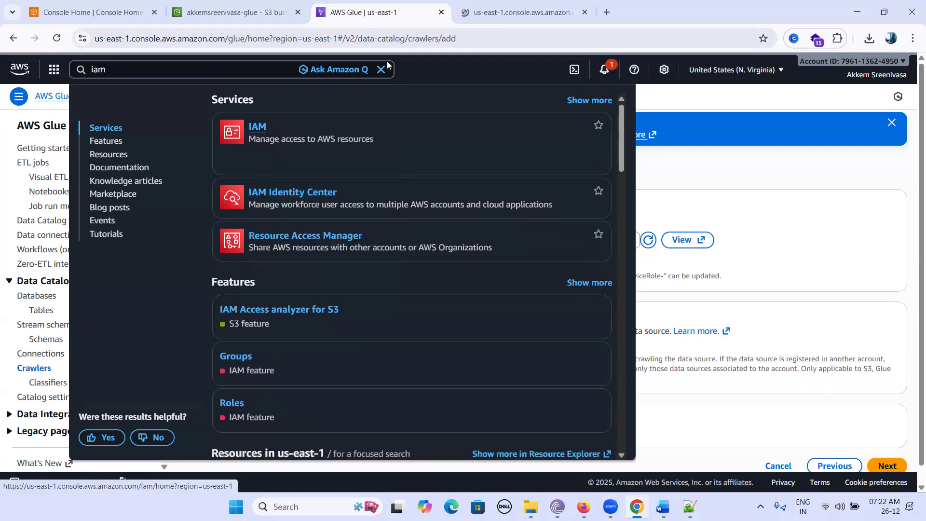
click(381, 69)
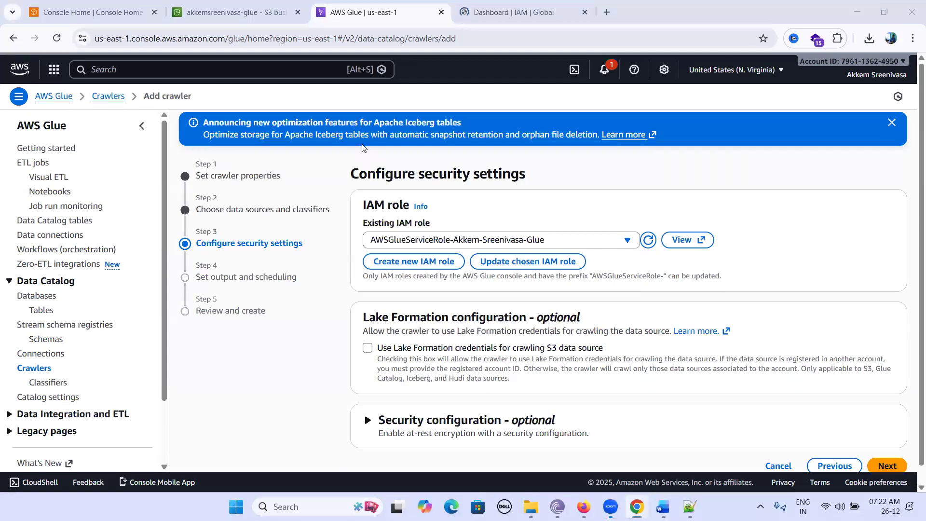
key(ctrl+Tab)
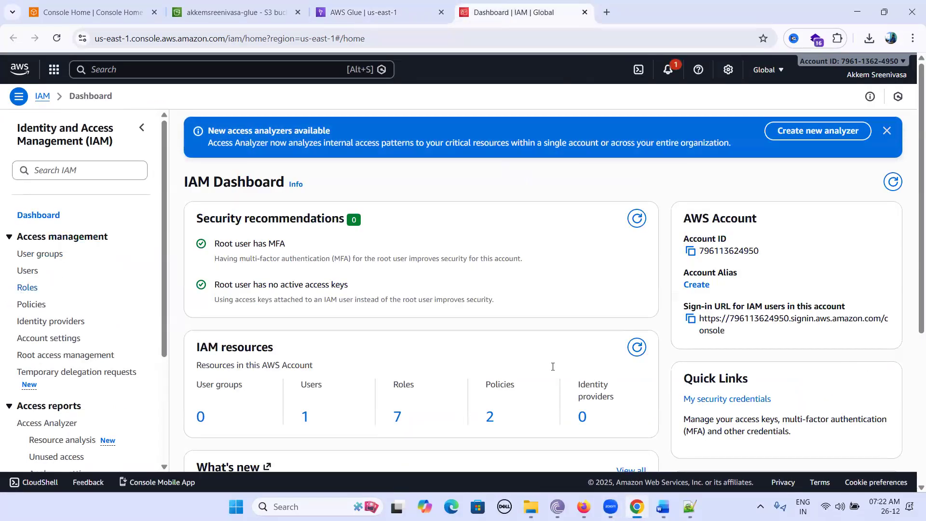
Open the new Glue service role from the IAM roles list and examine its permissions policies.
click(23, 288)
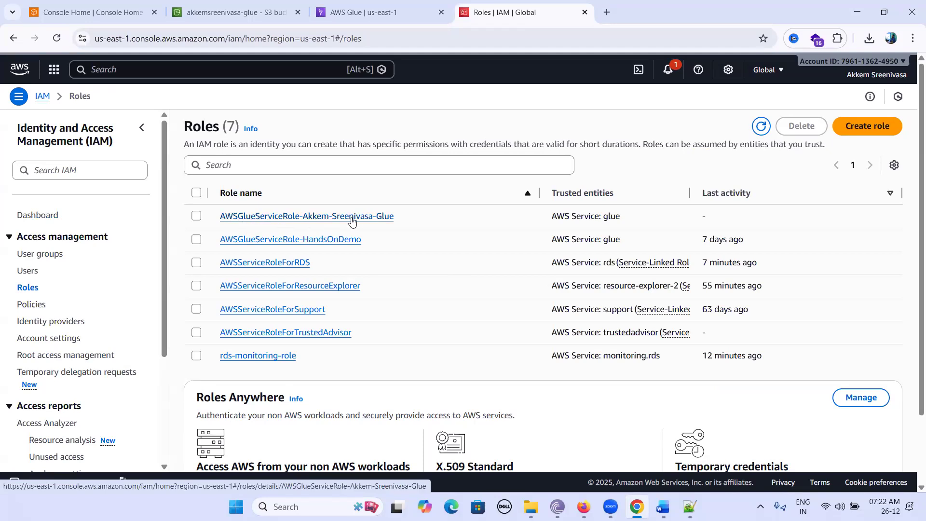
click(313, 218)
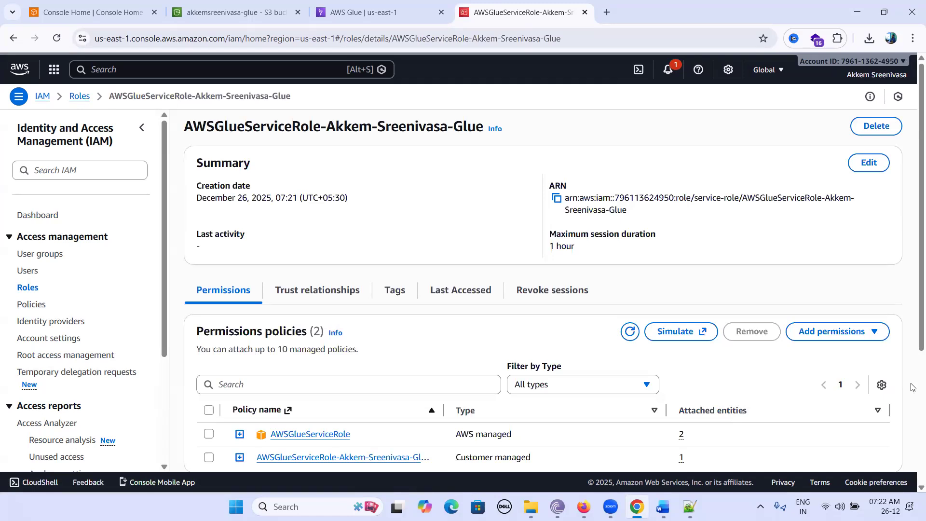
scroll(911, 386, down, 3)
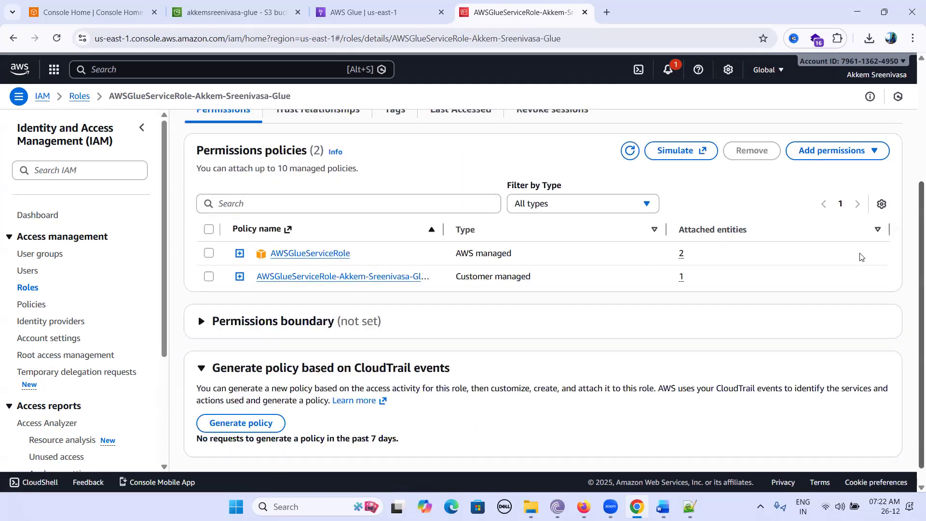
Attach the AmazonS3FullAccess managed policy to the Glue service role and dismiss the success notification.
click(829, 151)
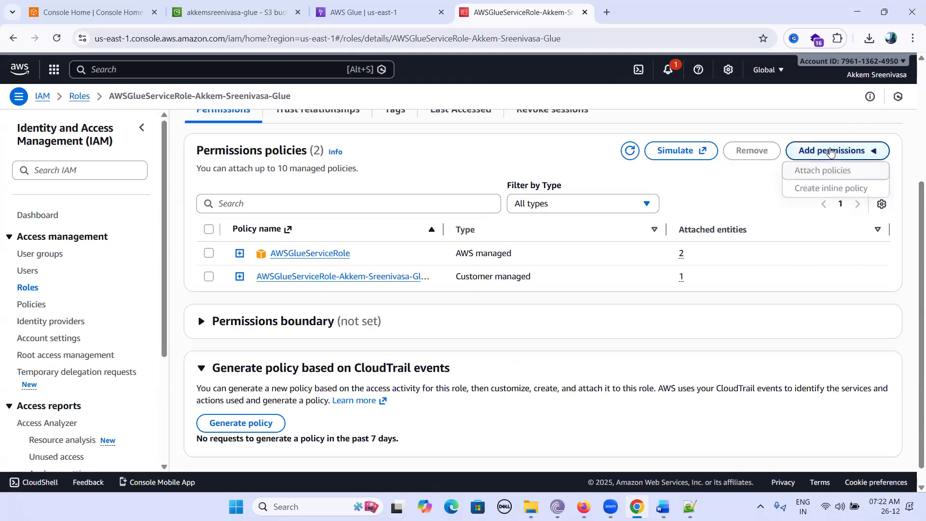
click(815, 174)
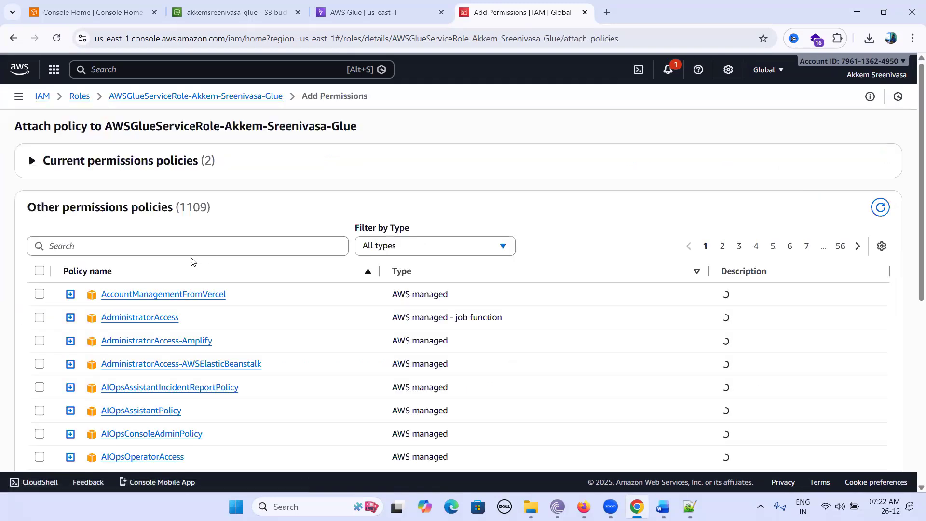
click(193, 246)
text(s3f)
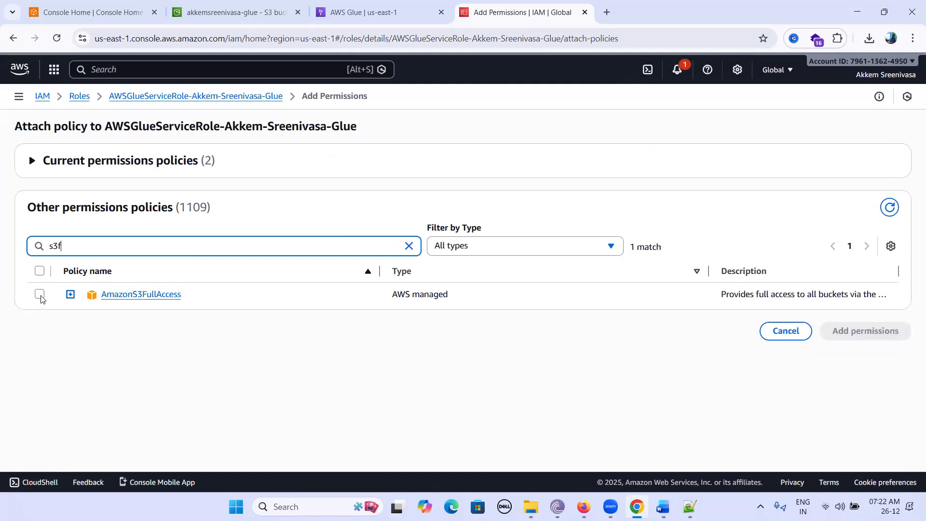
click(39, 295)
click(874, 333)
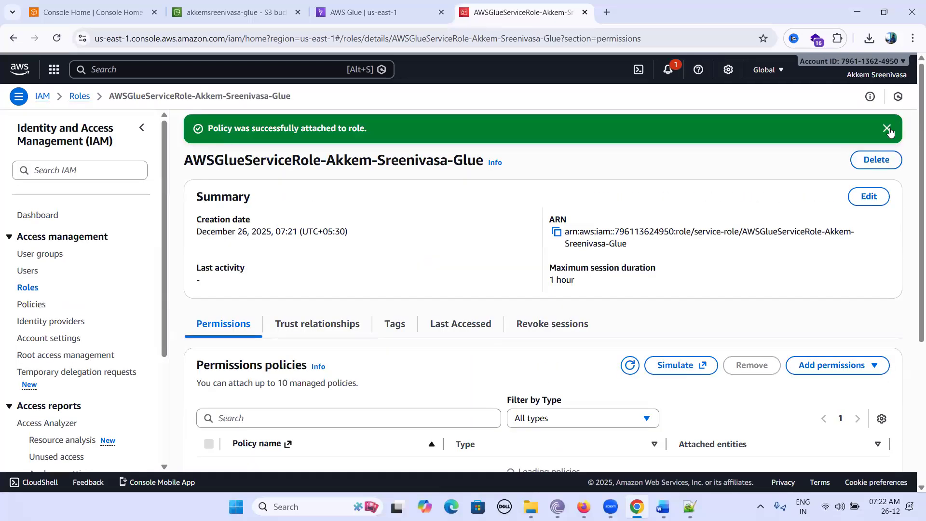
click(890, 134)
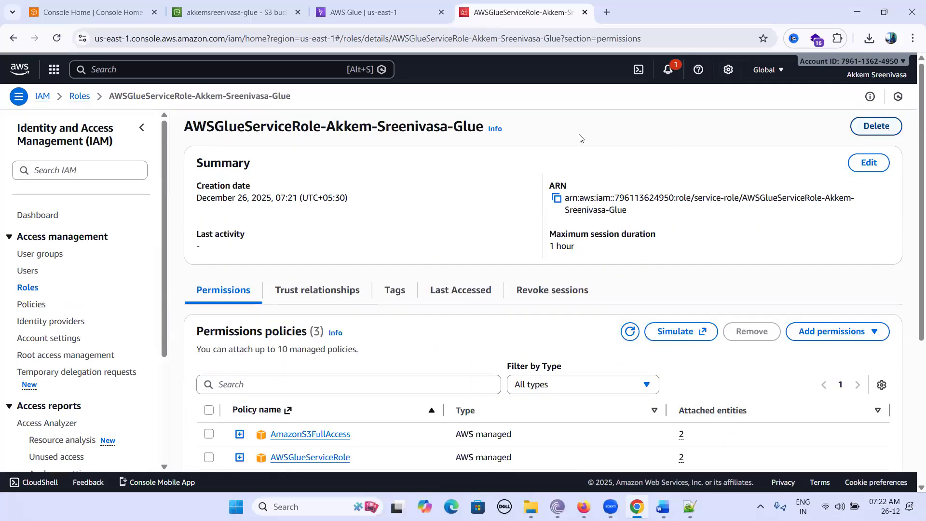
Return to the Glue crawler setup, accept the security settings and set the existing _db database as target with an on-demand schedule.
click(329, 19)
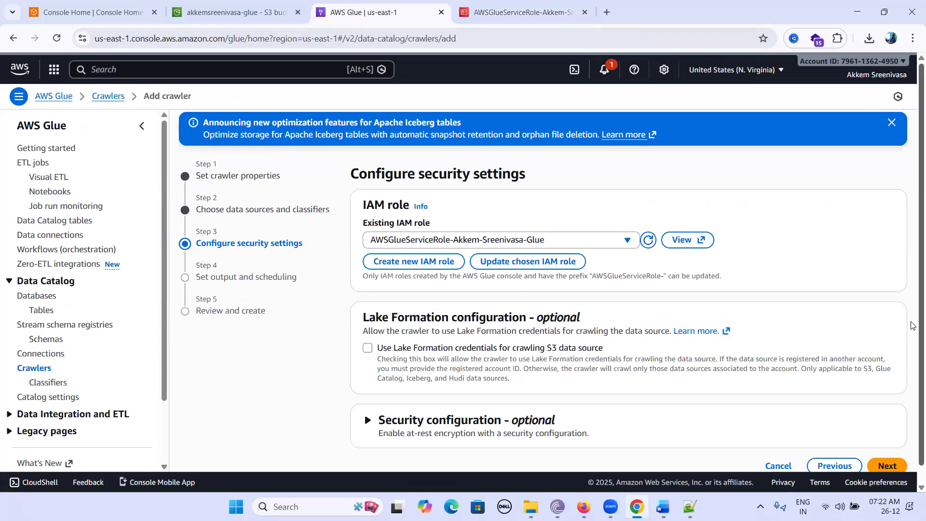
scroll(879, 355, down, 1)
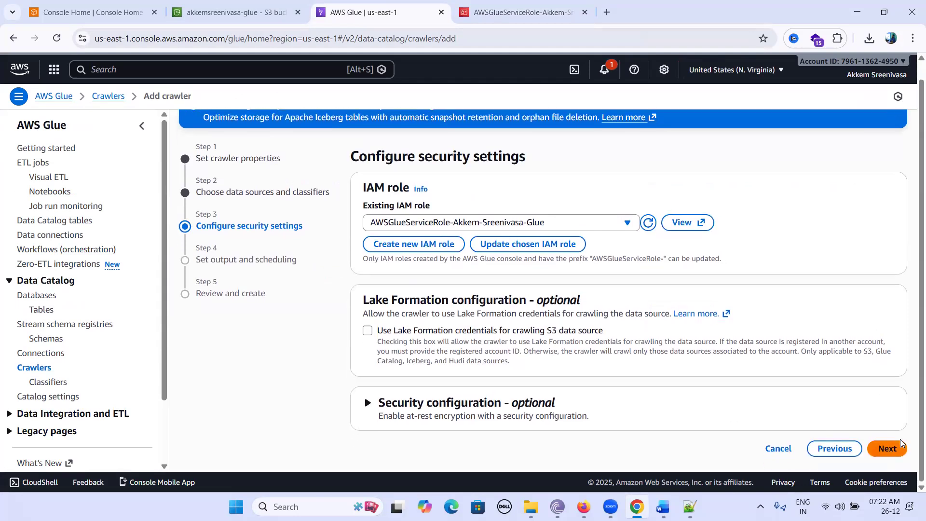
click(886, 449)
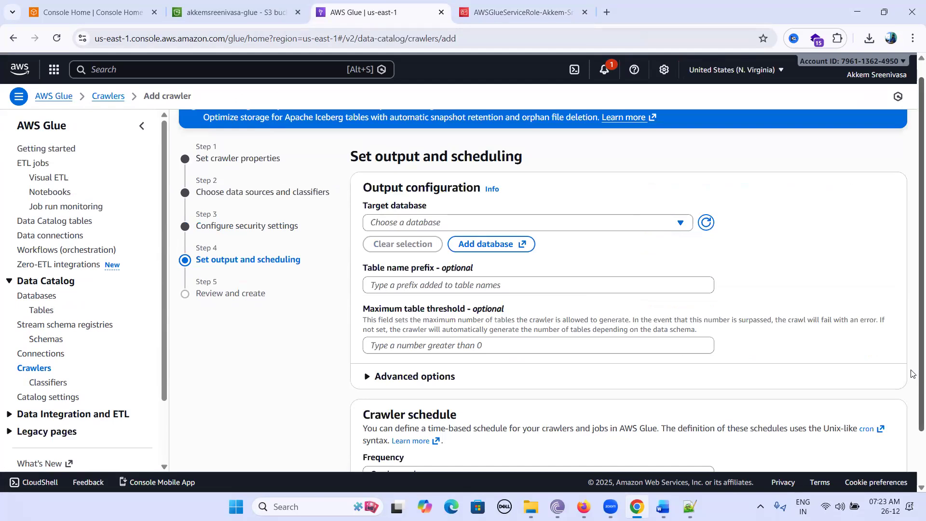
click(533, 226)
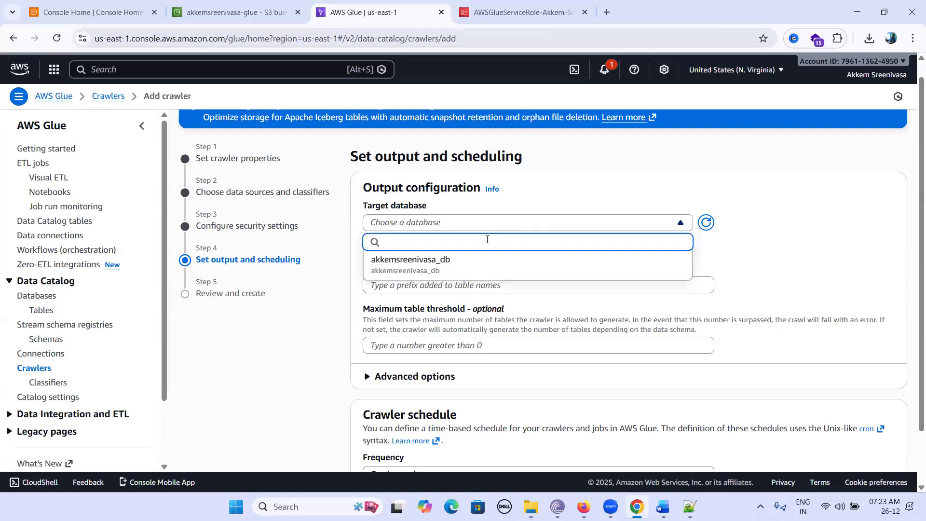
click(434, 268)
scroll(721, 385, down, 2)
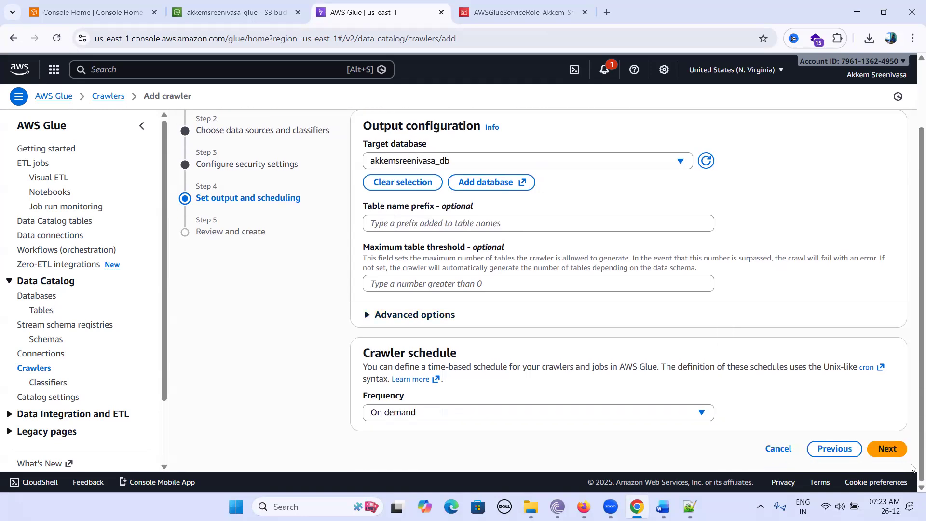
click(887, 448)
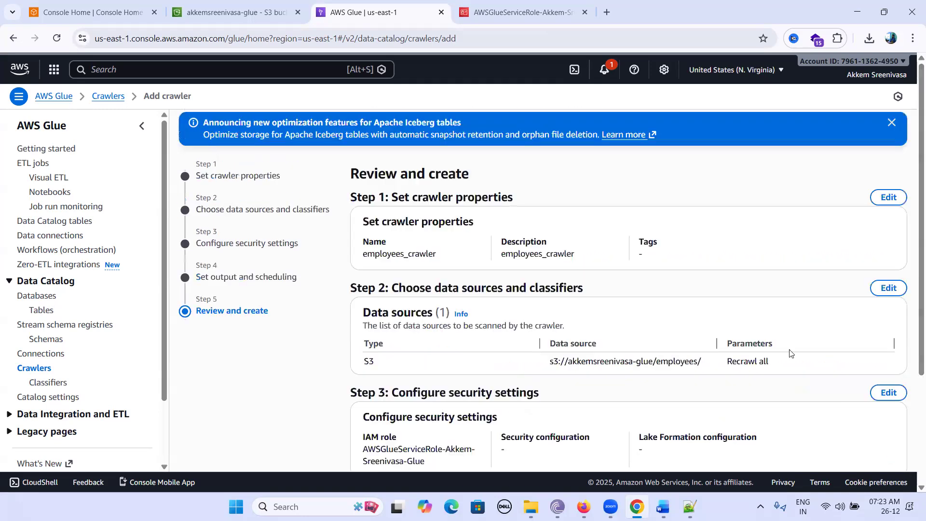
Review the crawler configuration, create employees_crawler and dismiss the creation notification.
scroll(791, 354, down, 3)
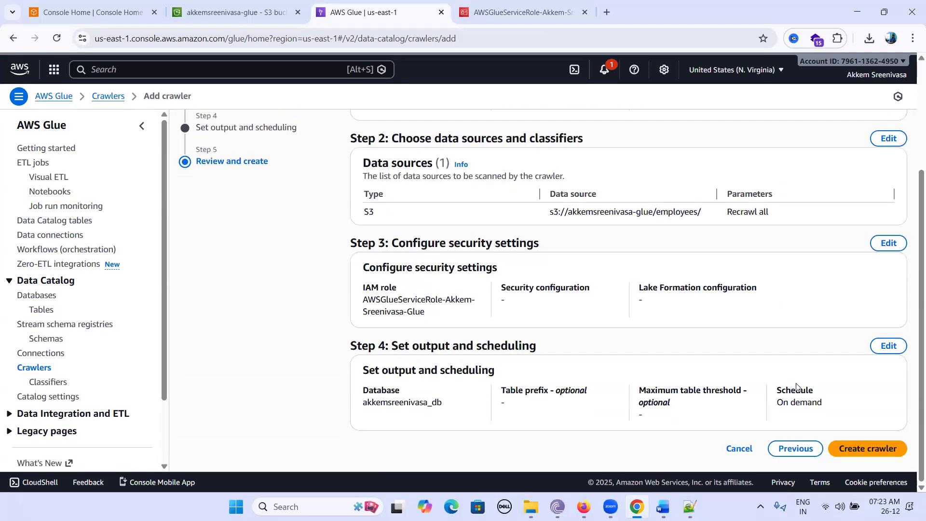
click(867, 449)
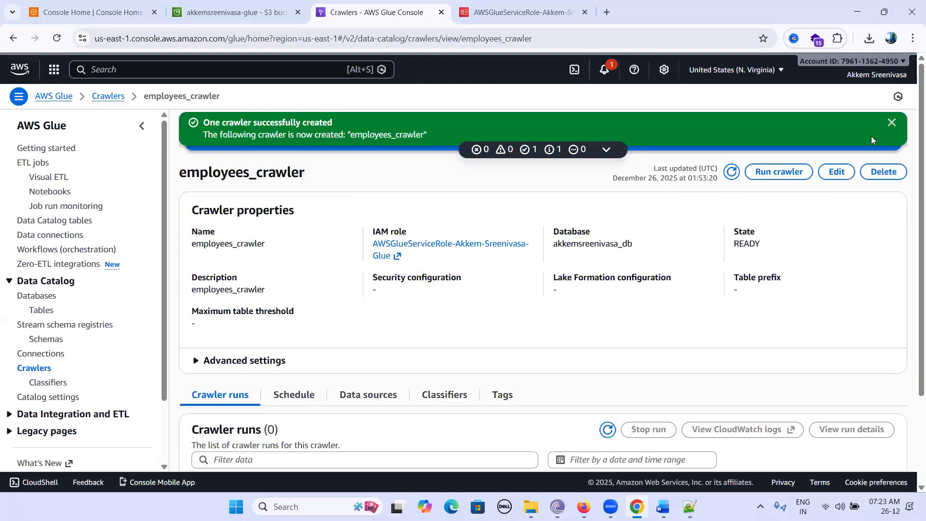
click(892, 123)
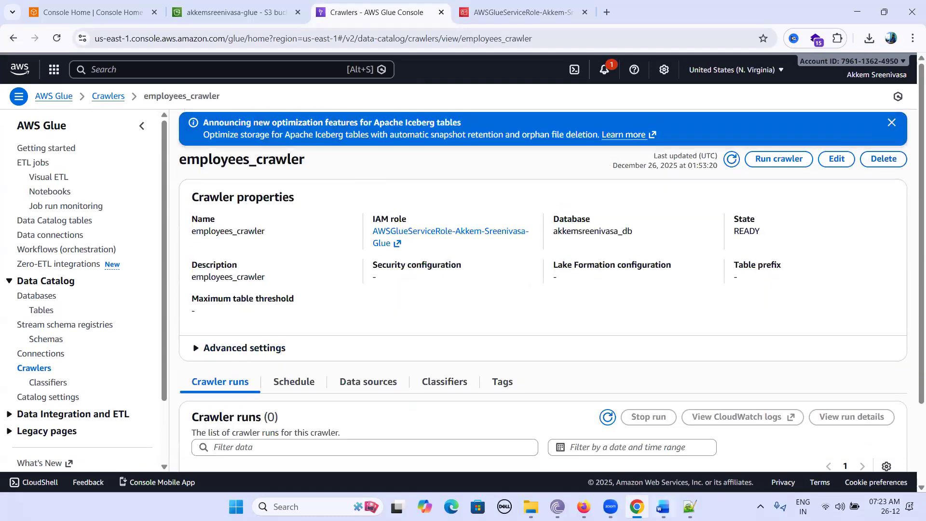
Switch to the Word notes to review Steps 3 to 5 of the crawler procedure, and return to the browser.
key(alt+Tab)
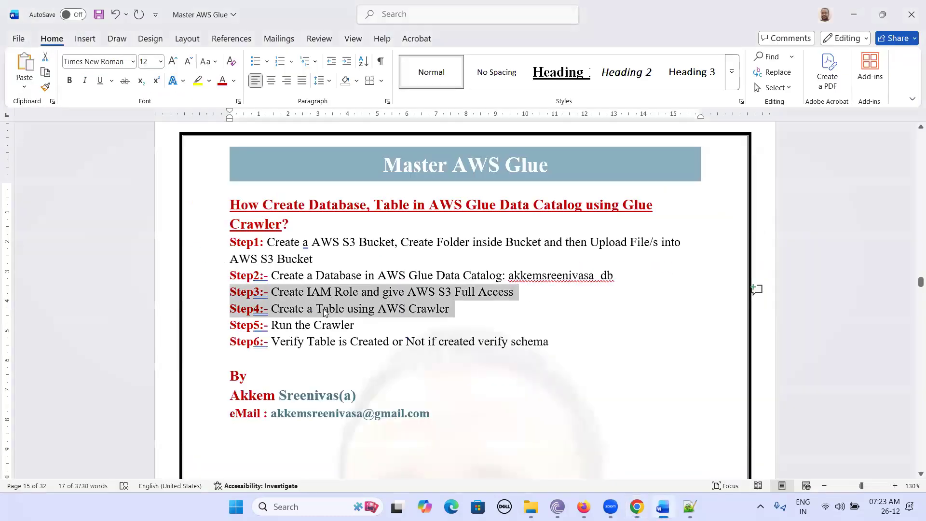
click(462, 299)
drag(464, 312, 227, 300)
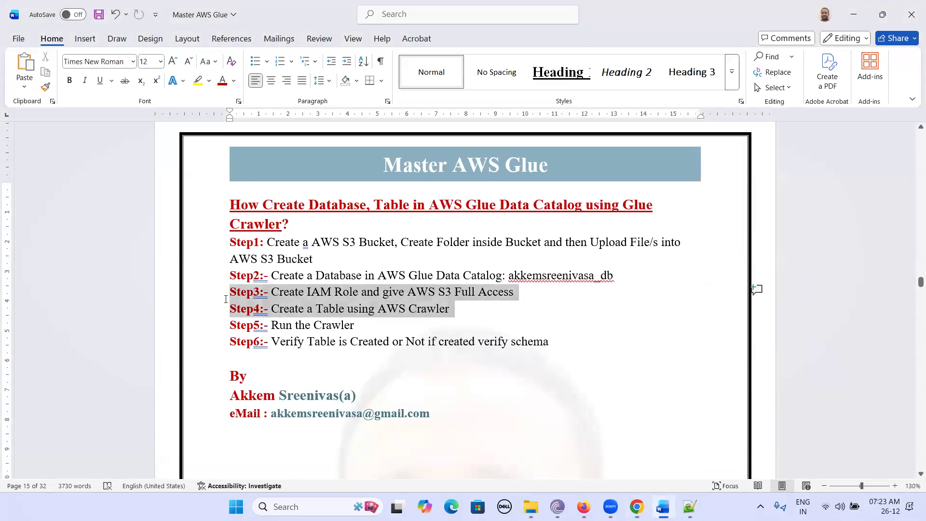
click(232, 325)
drag(295, 324, 360, 325)
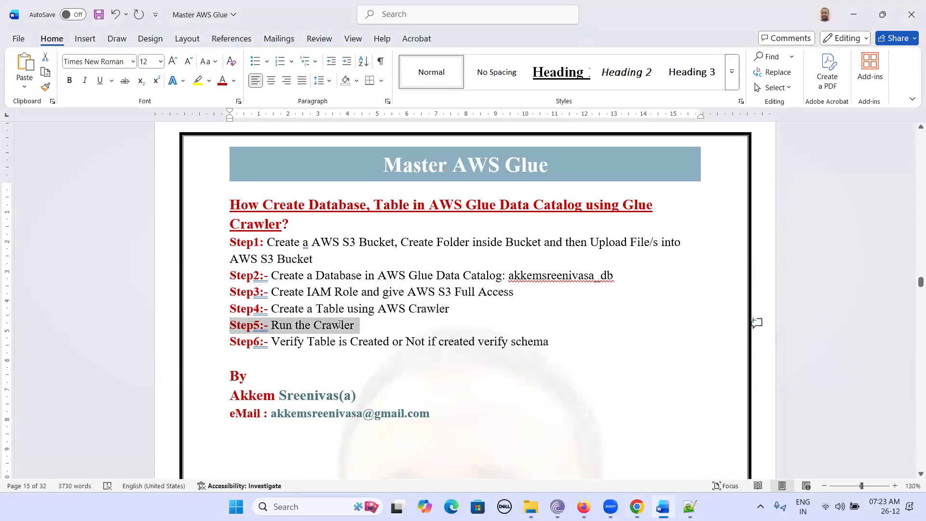
click(637, 507)
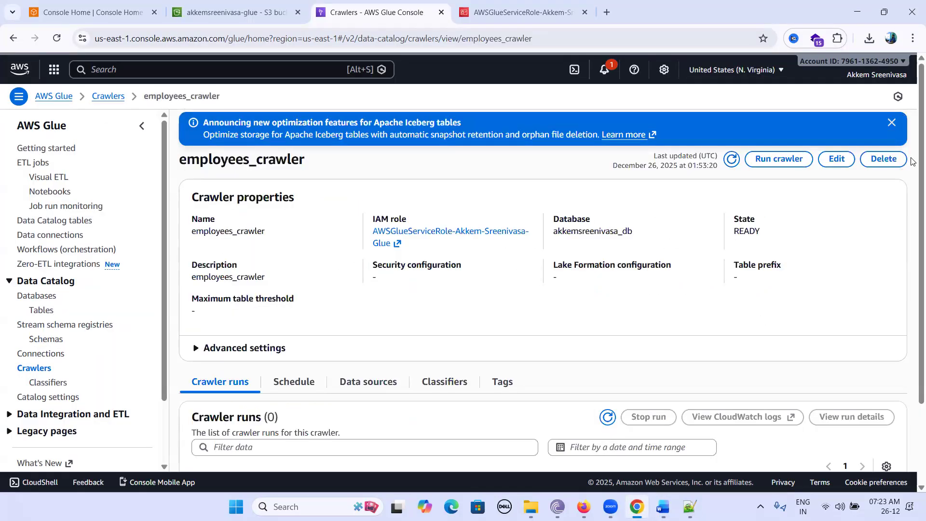
Run employees_crawler, dismiss the notifications and refresh the crawlers list to check its run status.
click(892, 124)
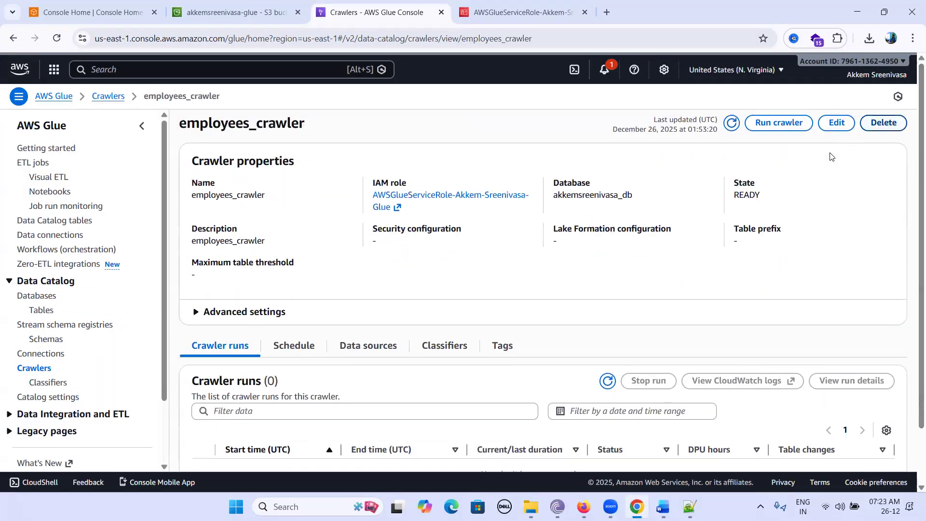
click(778, 125)
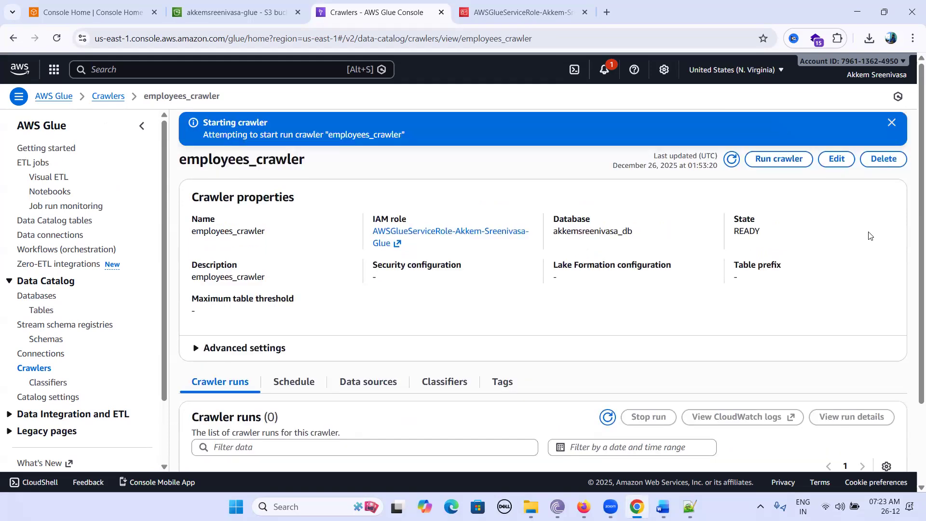
click(892, 125)
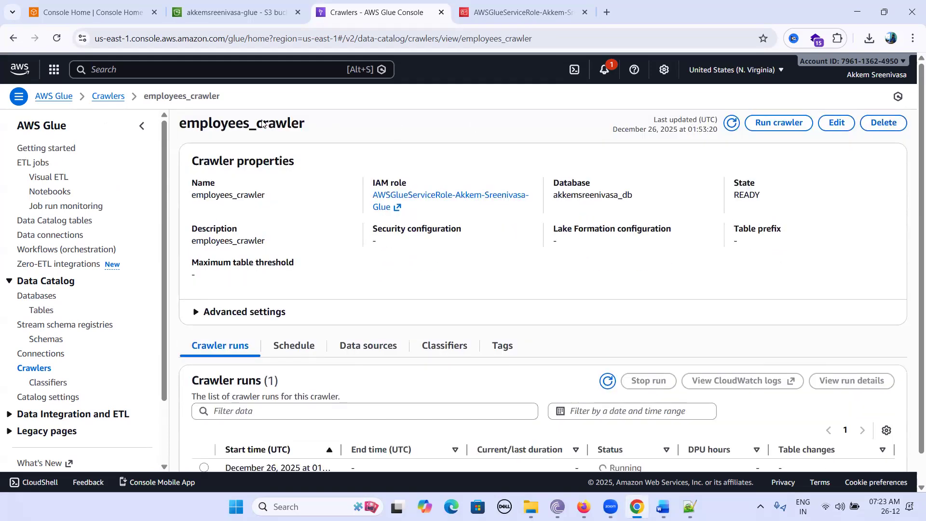
click(108, 95)
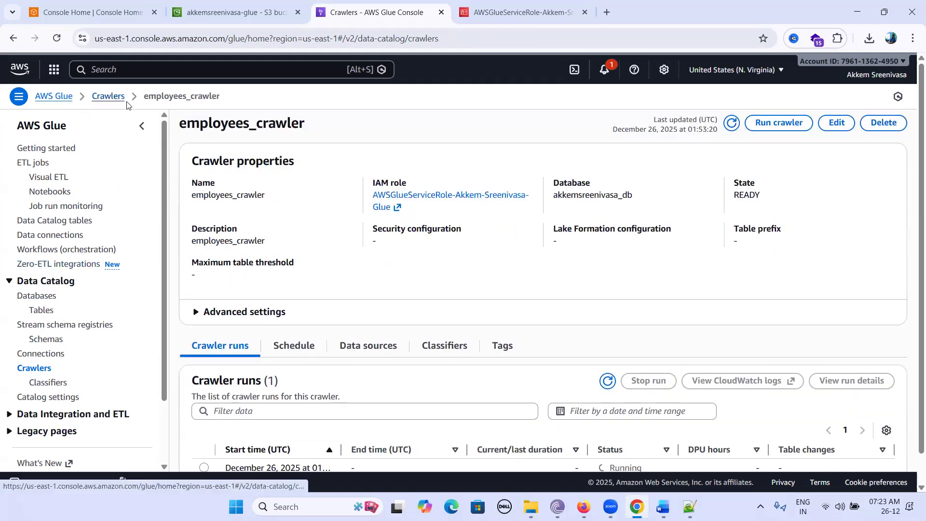
click(705, 170)
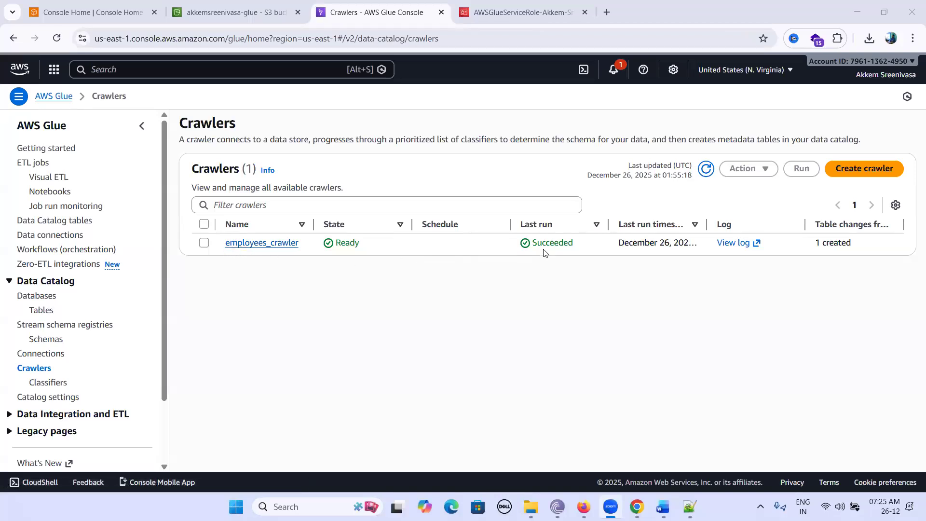
Open the target database in the Data Catalog and widen the Database and Location columns of its tables list.
click(46, 298)
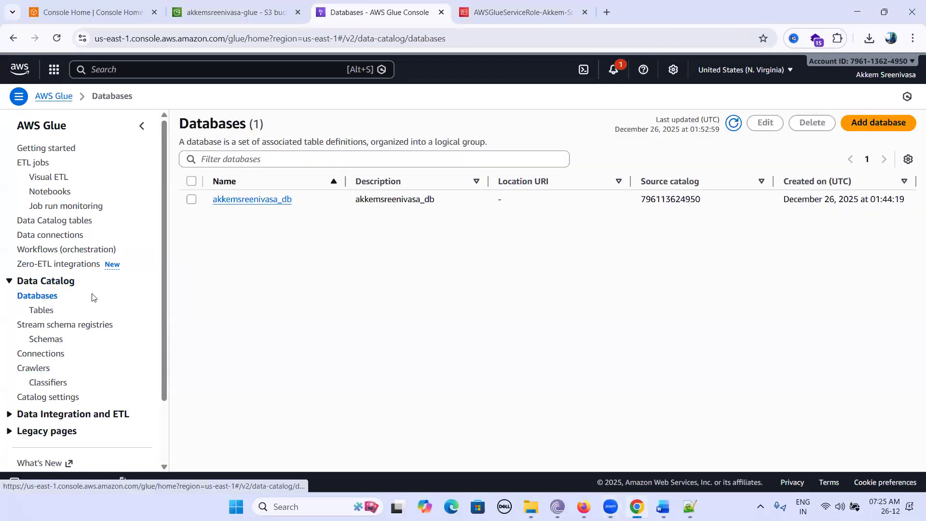
click(256, 200)
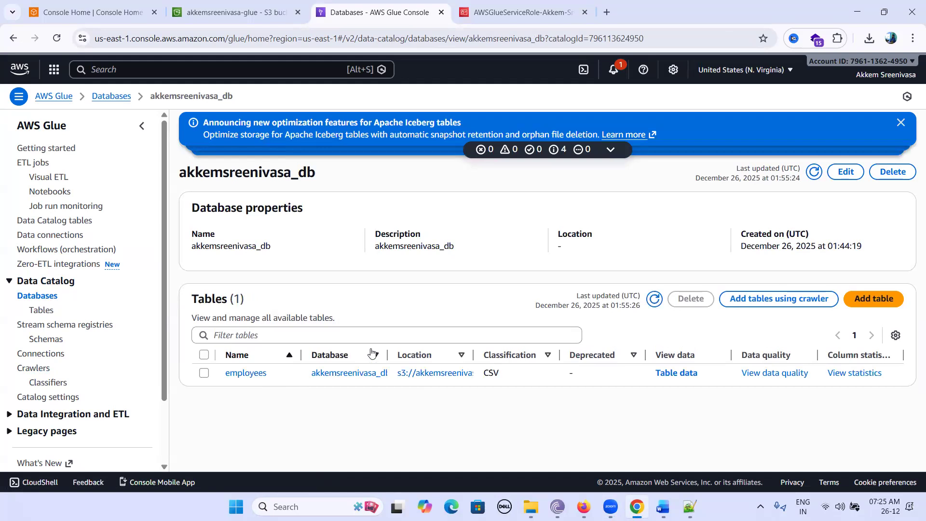
drag(388, 354, 436, 355)
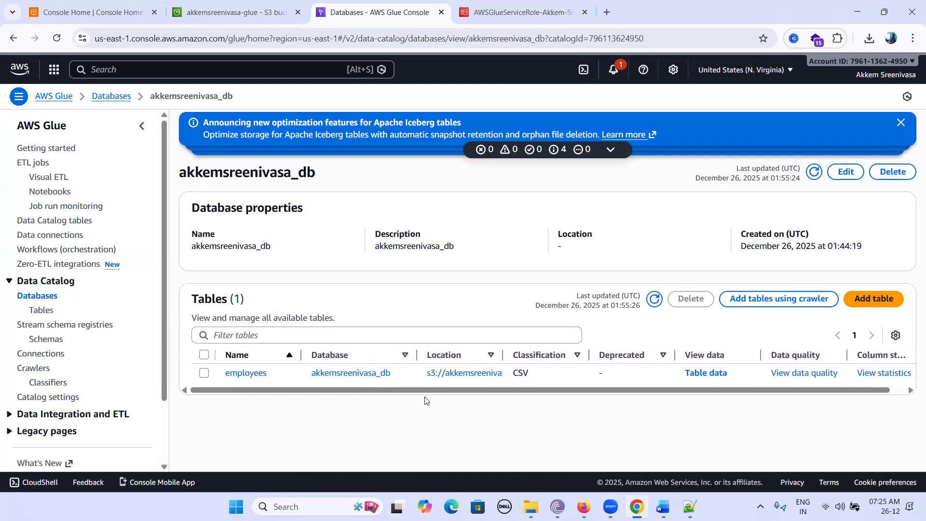
drag(523, 352, 589, 355)
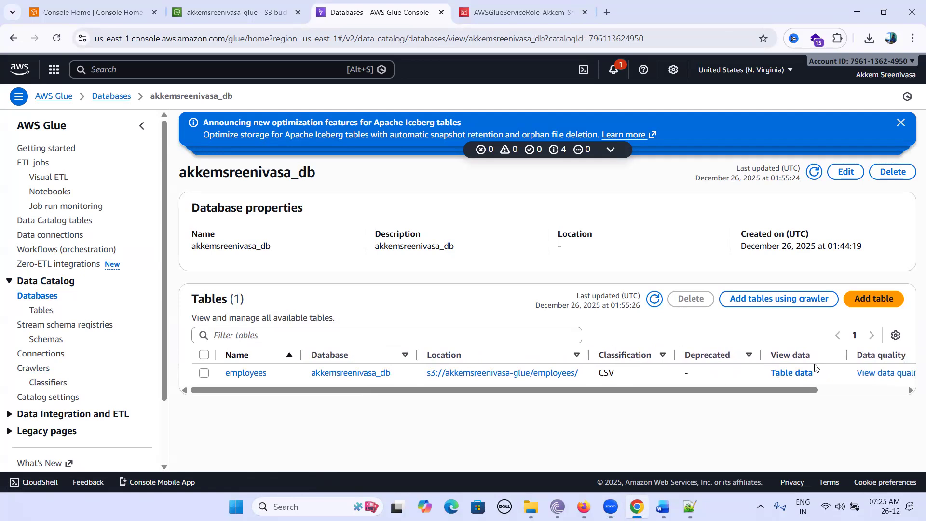
Open the employees table and examine its schema columns employee_id, name, age, department and salary.
click(240, 379)
scroll(759, 330, down, 4)
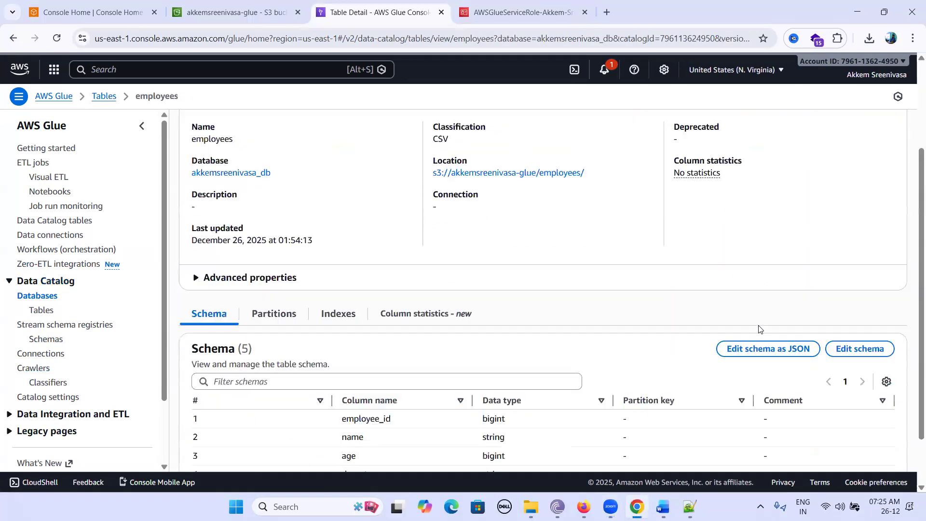
double_click(392, 357)
double_click(354, 375)
double_click(347, 393)
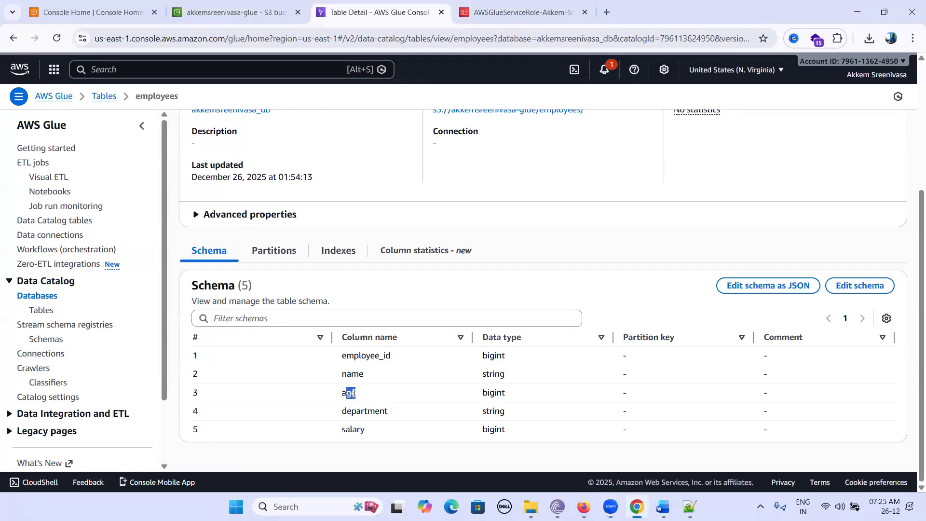
drag(352, 411, 364, 411)
click(352, 433)
Switch to Notepad++ to compare the header and data rows of employees.csv with the table schema, and return to the browser.
click(690, 507)
drag(454, 65, 51, 66)
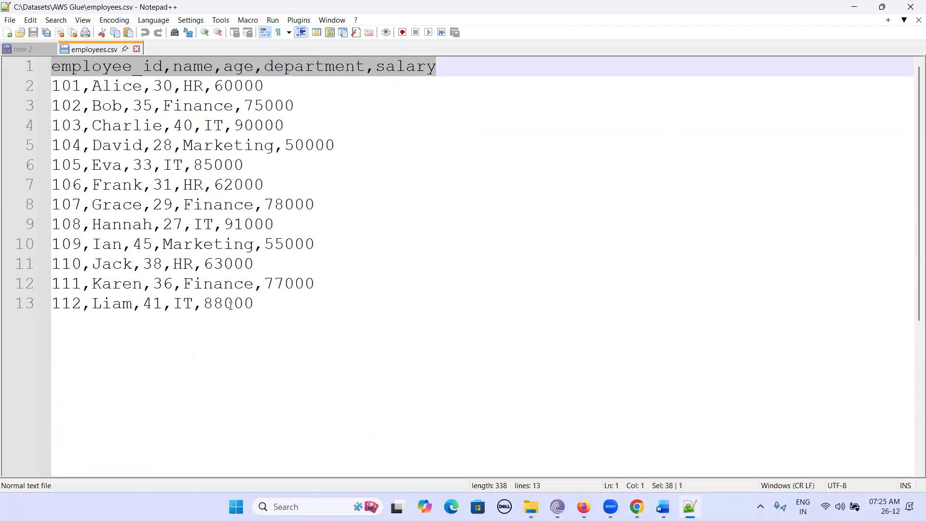
drag(264, 304, 5, 90)
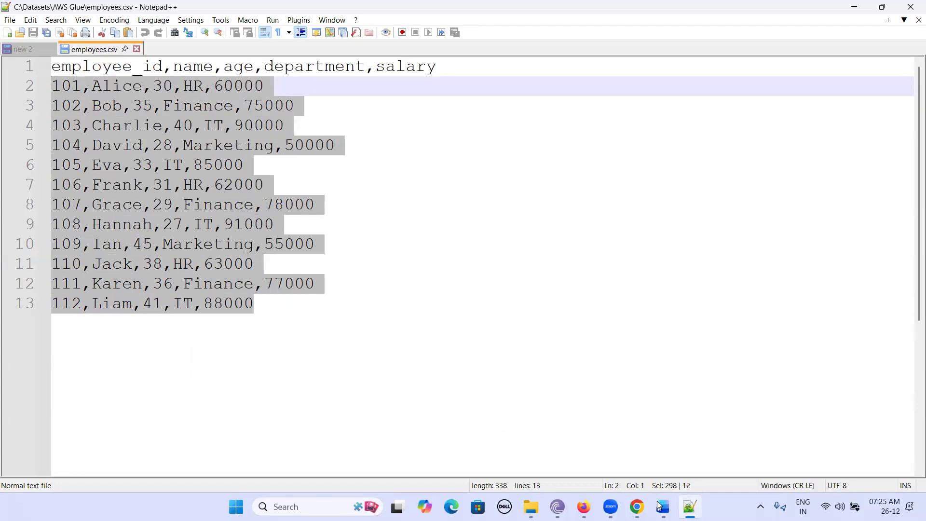
click(637, 507)
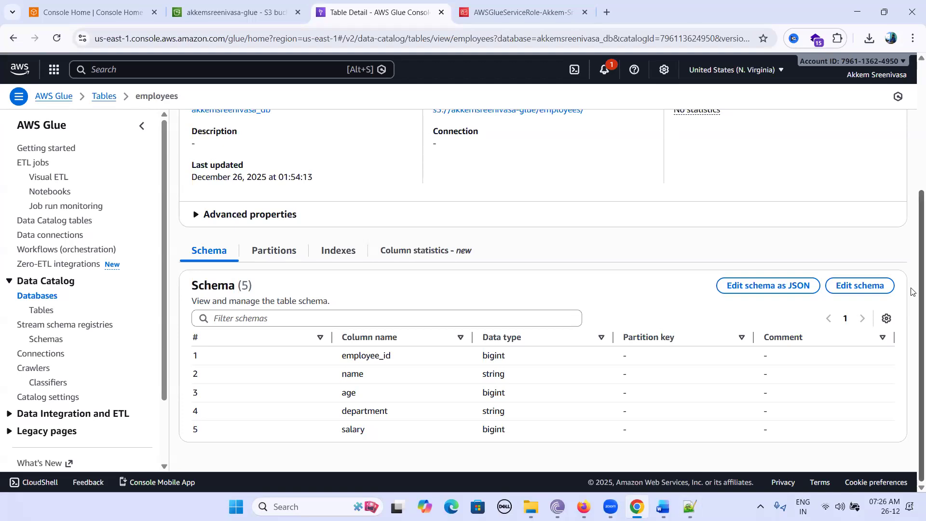
View the employees table's schema editor, go back through the table details to the tables list and switch to the Word notes.
click(886, 288)
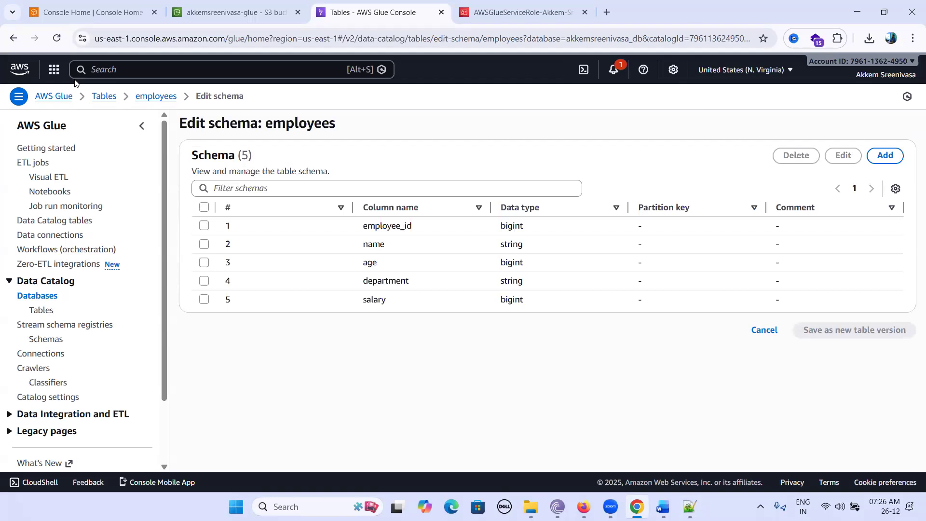
click(151, 96)
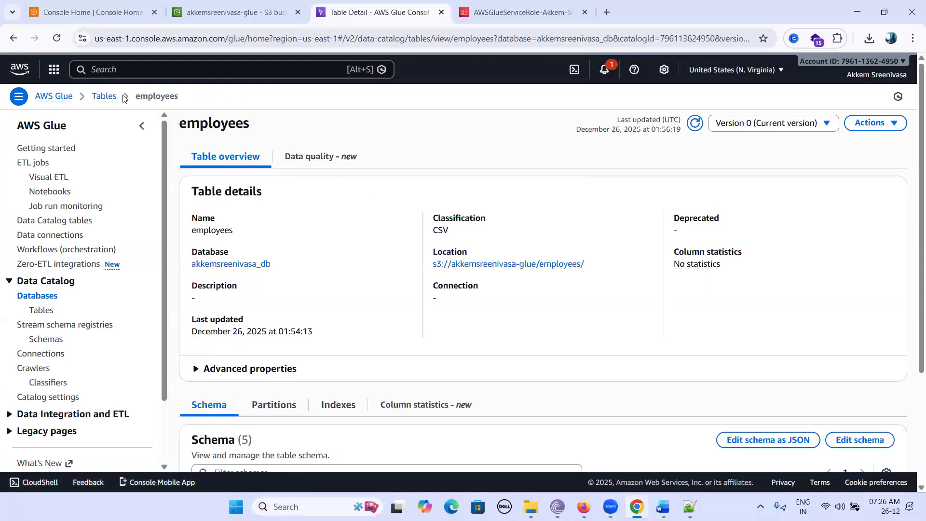
click(107, 96)
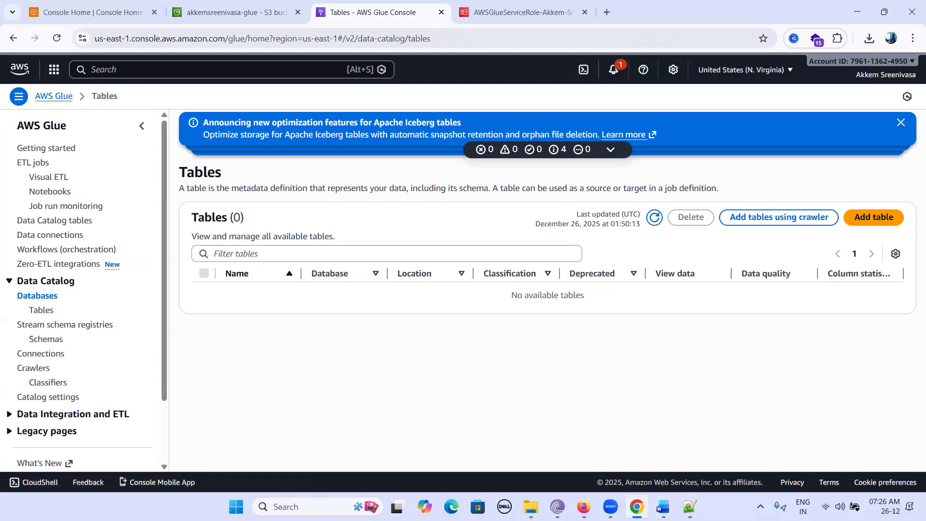
click(663, 507)
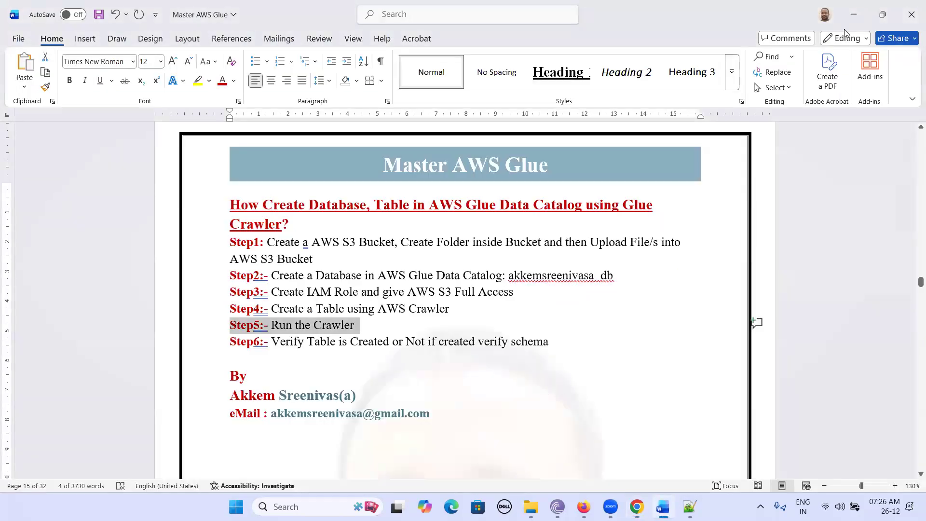